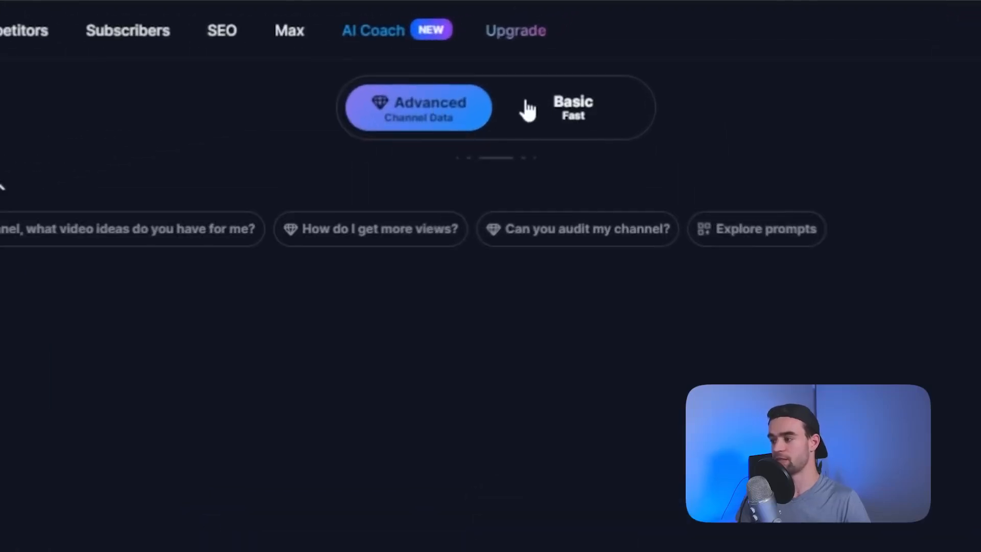
- Switch the AI Coach to Basic and request 10 emoji-free clickable variations of "how to generate a modern shield image in midjourney" containing "midjourney modern shield"
{"action": "left_click", "coordinate": [573, 108]}
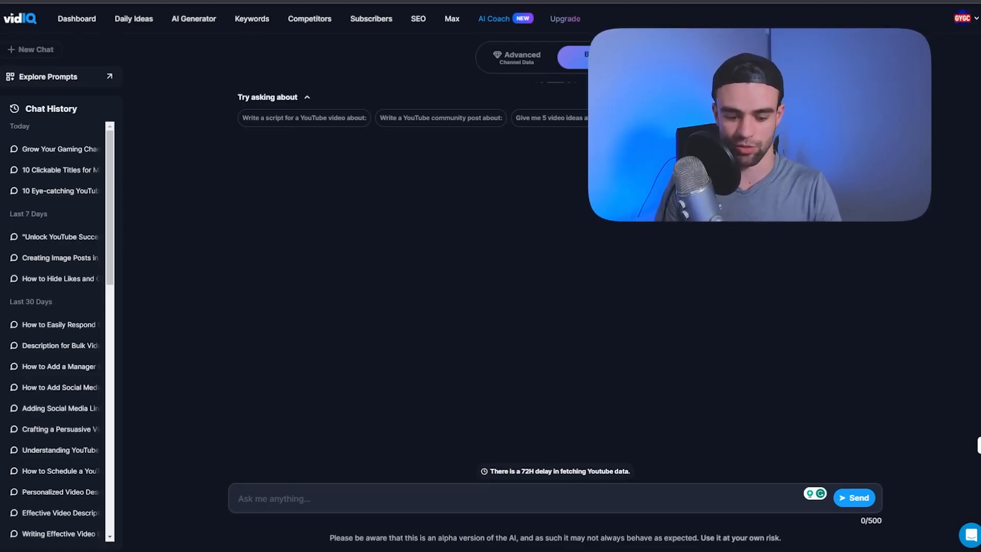
{"action": "left_click", "coordinate": [270, 494]}
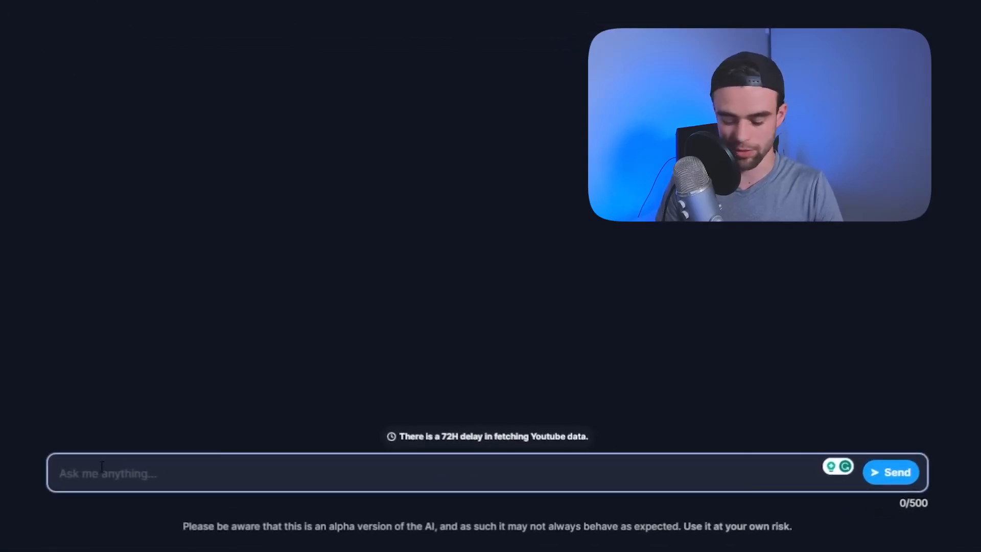
{"action": "type", "text": "Improve this title to make it more clickable: . Give me 10 different variations. No emojis. Make sure to include the following keyword phrase in each title:"}
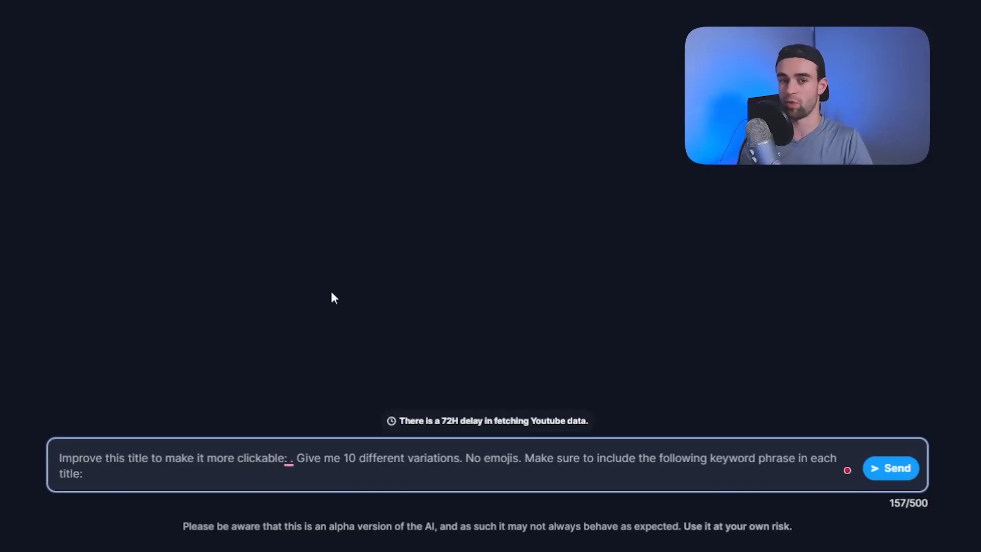
{"action": "type", "text": "how to generate a modern shield image in midjourney"}
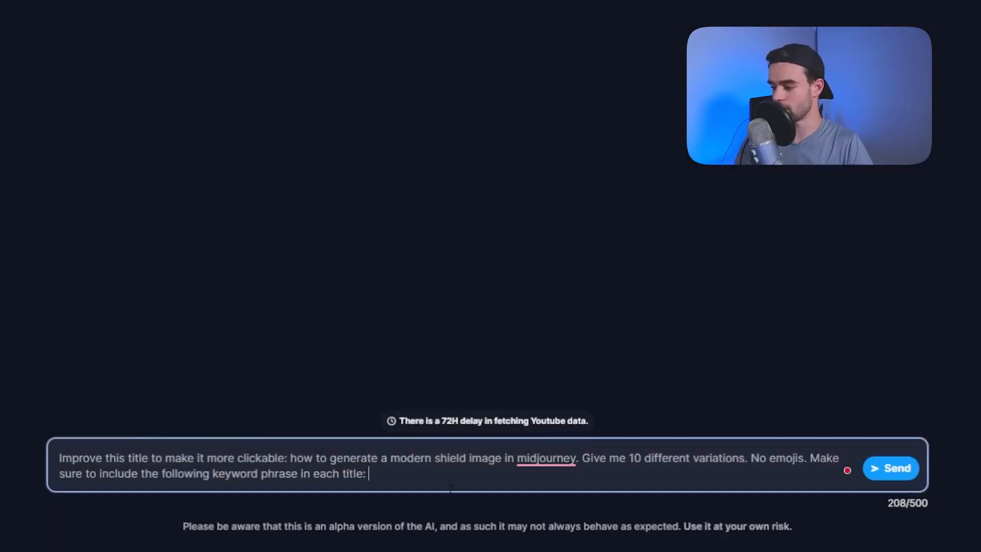
{"action": "type", "text": "midjourney  modern shield"}
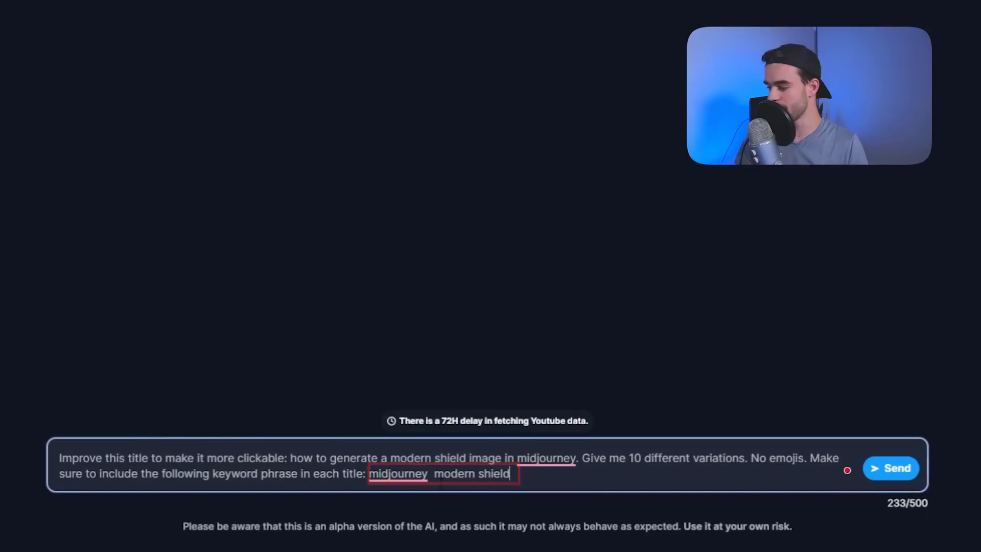
{"action": "key", "text": "Return"}
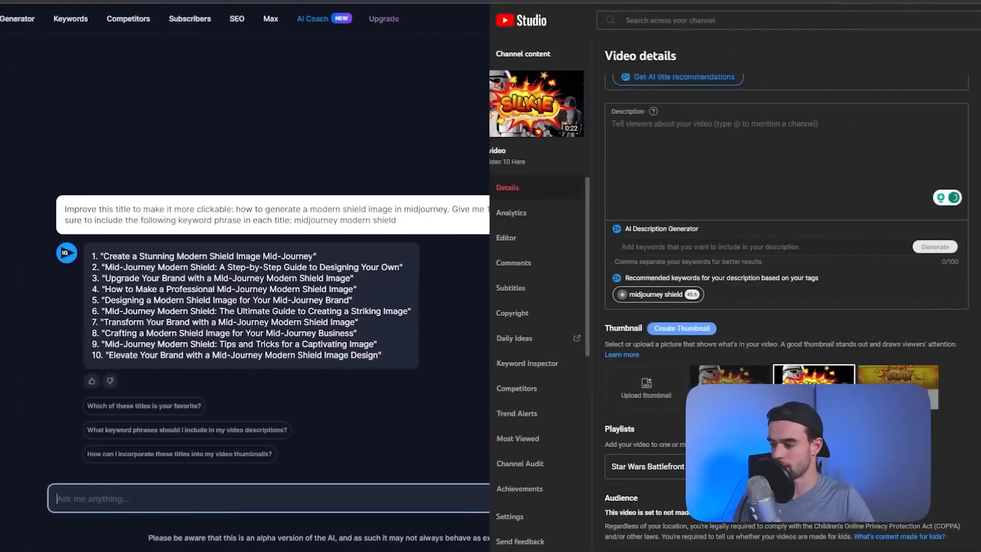
- Copy the suggested title "Create a Stunning Modern Shield Image Mid-Journey" into the video's title in YouTube Studio
{"action": "left_click_drag", "start_coordinate": [313, 256], "coordinate": [100, 256]}
{"action": "key", "text": "ctrl+c"}
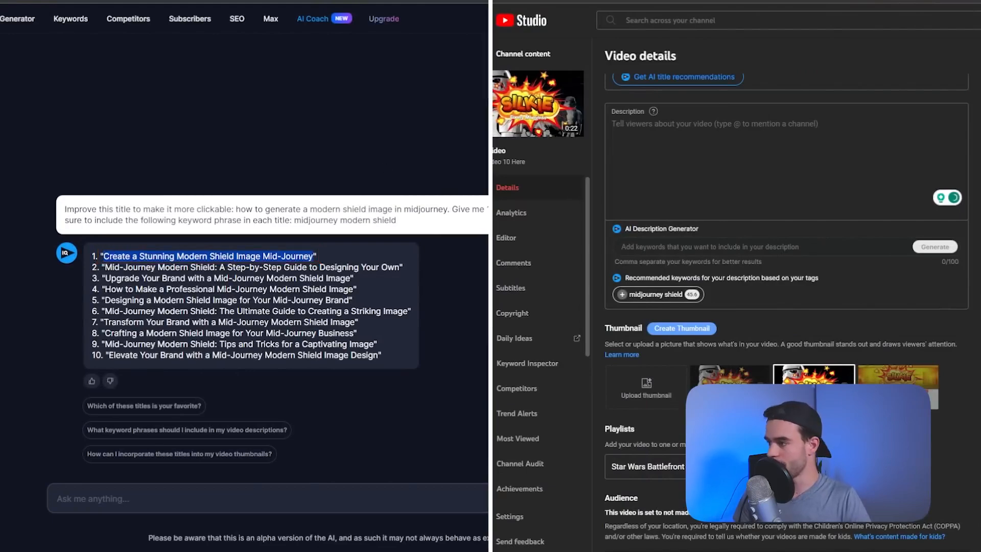
{"action": "scroll", "coordinate": [802, 74], "scroll_direction": "up", "scroll_amount": 1}
{"action": "left_click", "coordinate": [731, 94]}
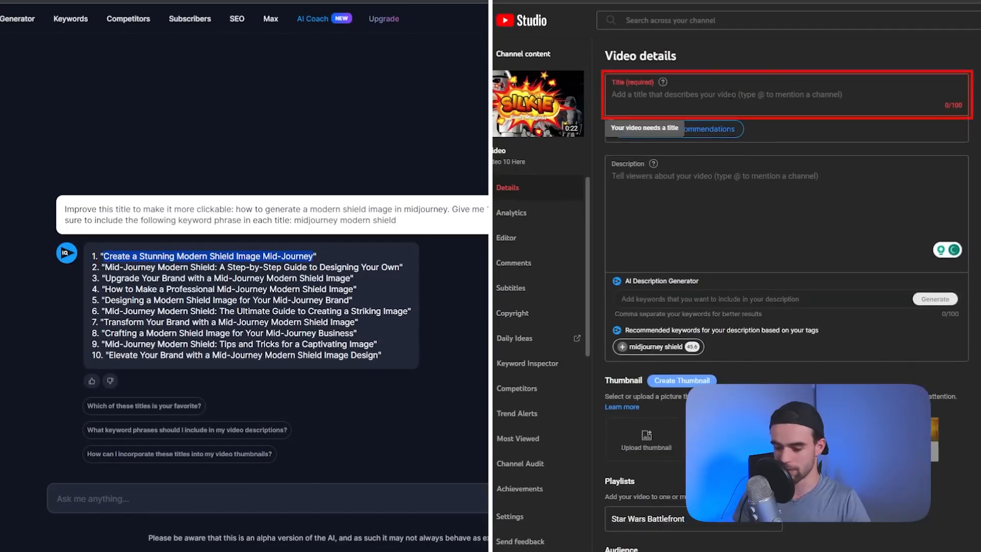
{"action": "key", "text": "ctrl+v"}
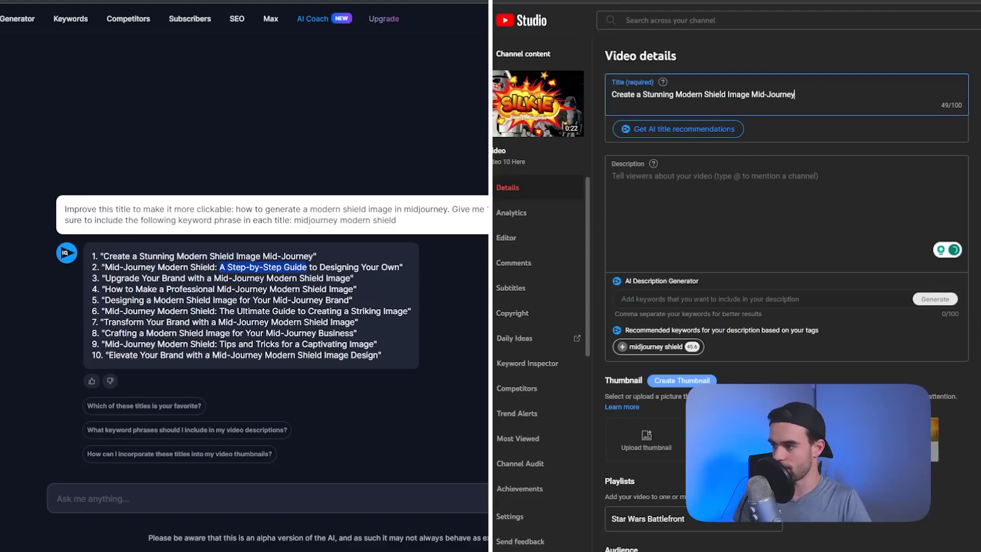
- Append ": A Step-by-Step Guide" to the end of the video title
{"action": "type", "text": ":"}
{"action": "type", "text": "A Step-by-Step Guide"}
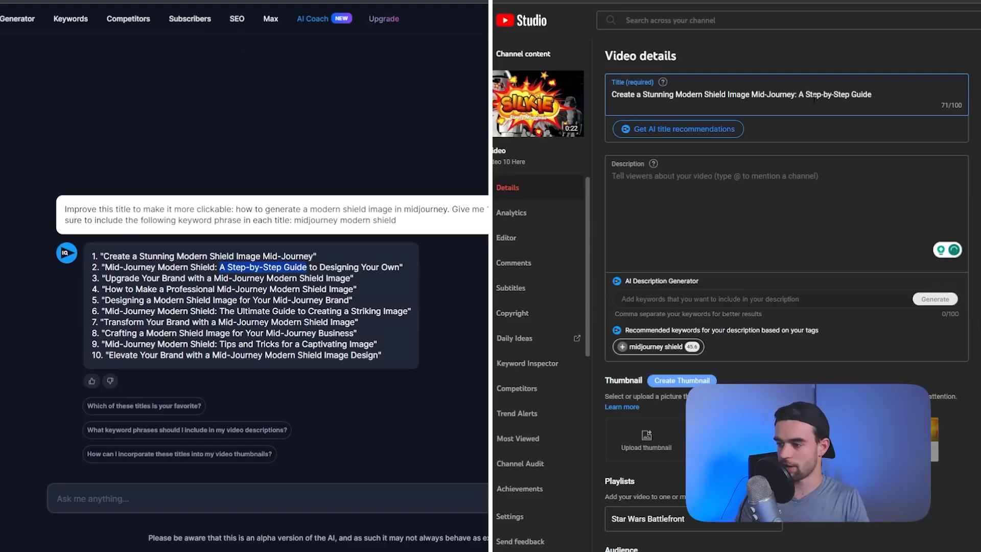
{"action": "left_click", "coordinate": [918, 55]}
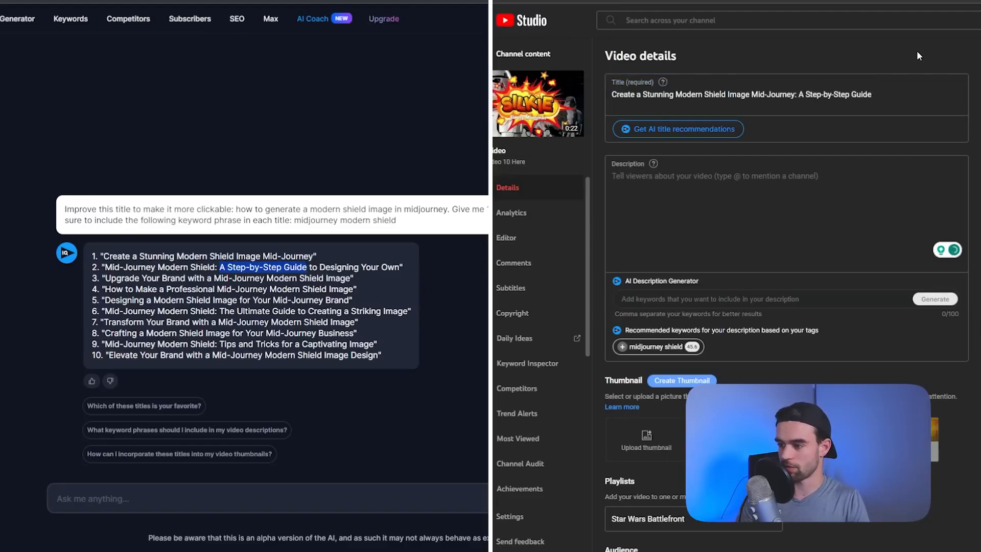
- Edit the title's wording to read "Create a Stunning Modern Shield in MidJourney: A Step-by-Step Guide"
{"action": "left_click", "coordinate": [764, 95]}
{"action": "key", "text": "BackSpace"}
{"action": "key", "text": "Left"}
{"action": "key", "text": "Left"}
{"action": "key", "text": "Left"}
{"action": "key", "text": "BackSpace"}
{"action": "key", "text": "BackSpace"}
{"action": "key", "text": "BackSpace"}
{"action": "key", "text": "BackSpace"}
{"action": "key", "text": "BackSpace"}
{"action": "key", "text": "BackSpace"}
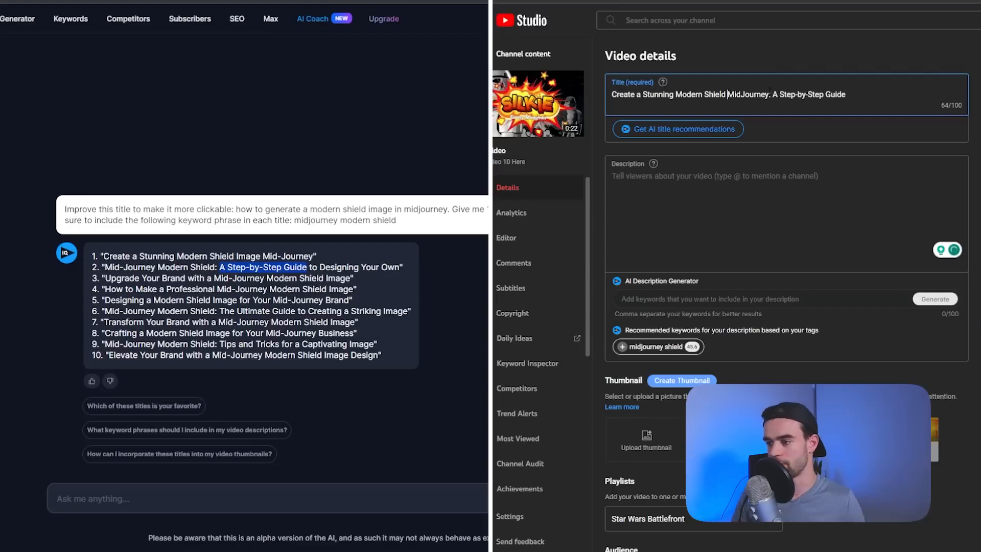
{"action": "type", "text": "in"}
{"action": "left_click", "coordinate": [784, 62]}
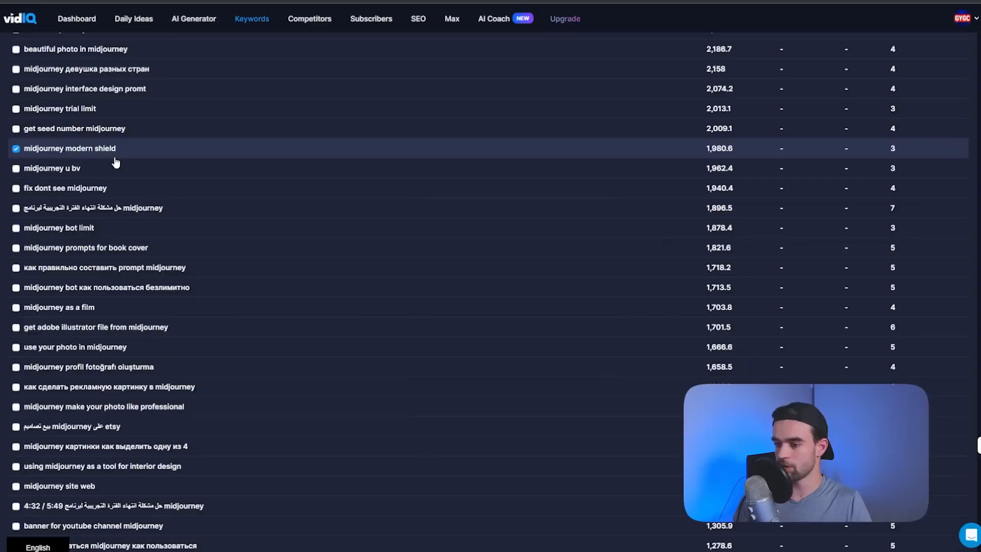
- Look up "midjourney modern shield" in vidIQ's keyword research, and search for "midjourney shield" to view its matching terms
{"action": "scroll", "coordinate": [116, 160], "scroll_direction": "up", "scroll_amount": 4}
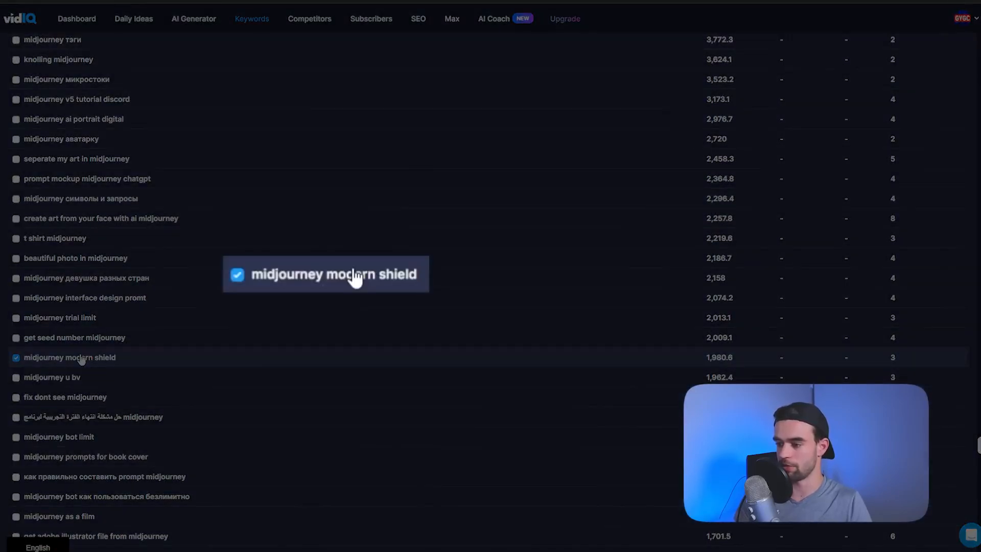
{"action": "left_click", "coordinate": [81, 358]}
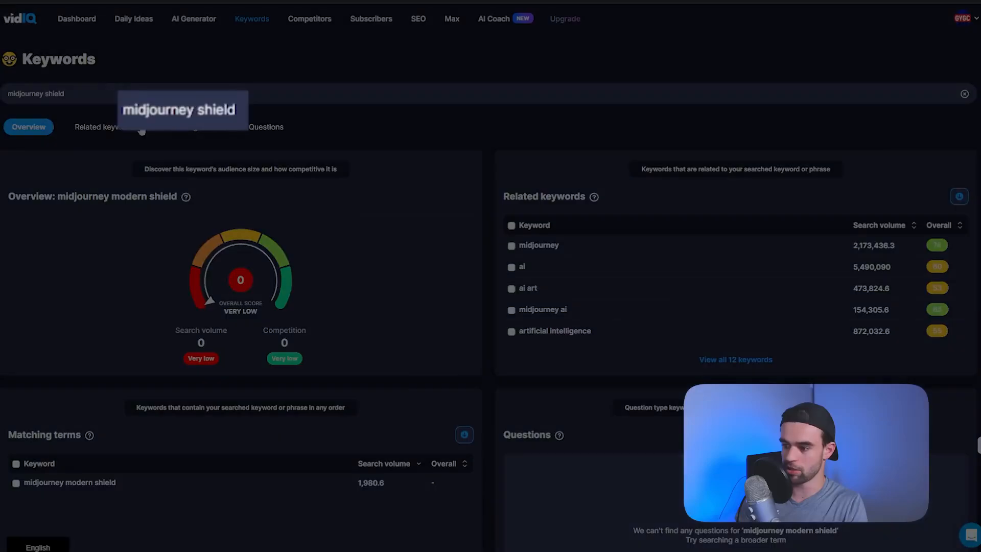
{"action": "key", "text": "Return"}
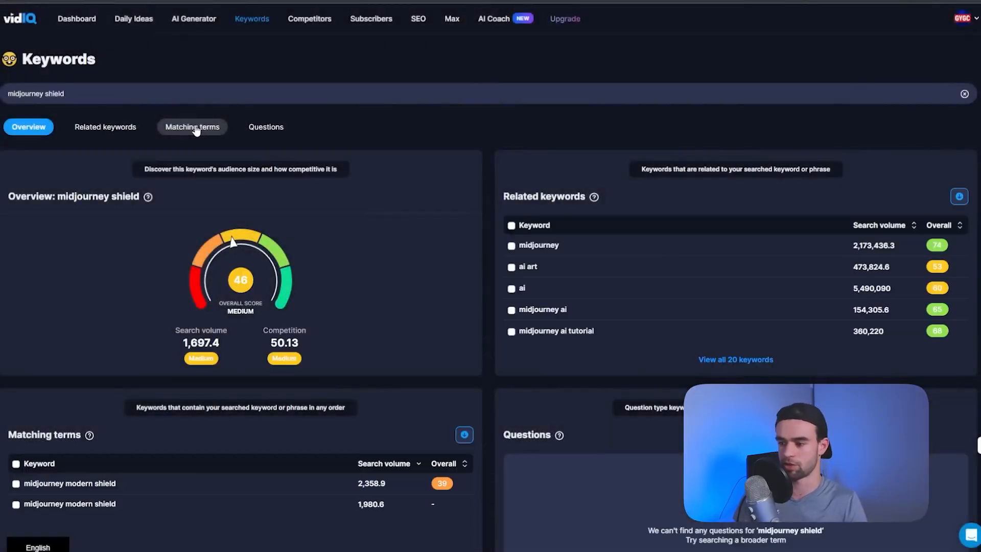
{"action": "left_click", "coordinate": [204, 128]}
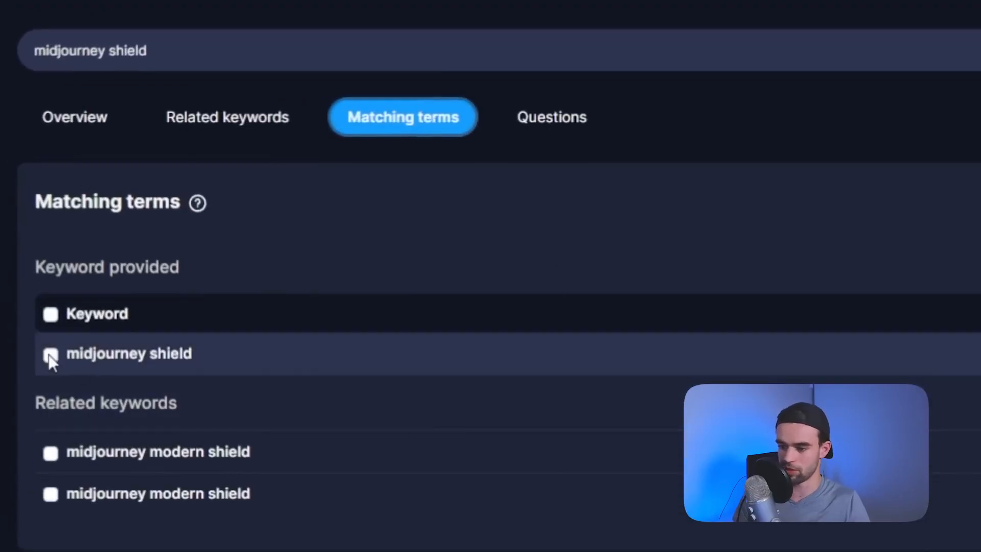
- Select "midjourney shield" and the unscored "midjourney modern shield" among the matching terms and copy both keywords
{"action": "left_click", "coordinate": [50, 355]}
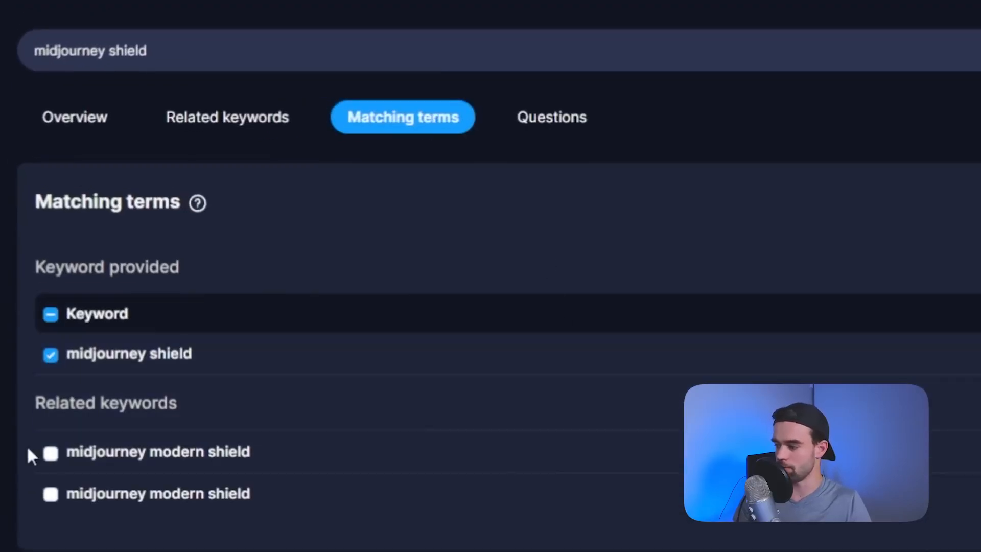
{"action": "left_click", "coordinate": [46, 495]}
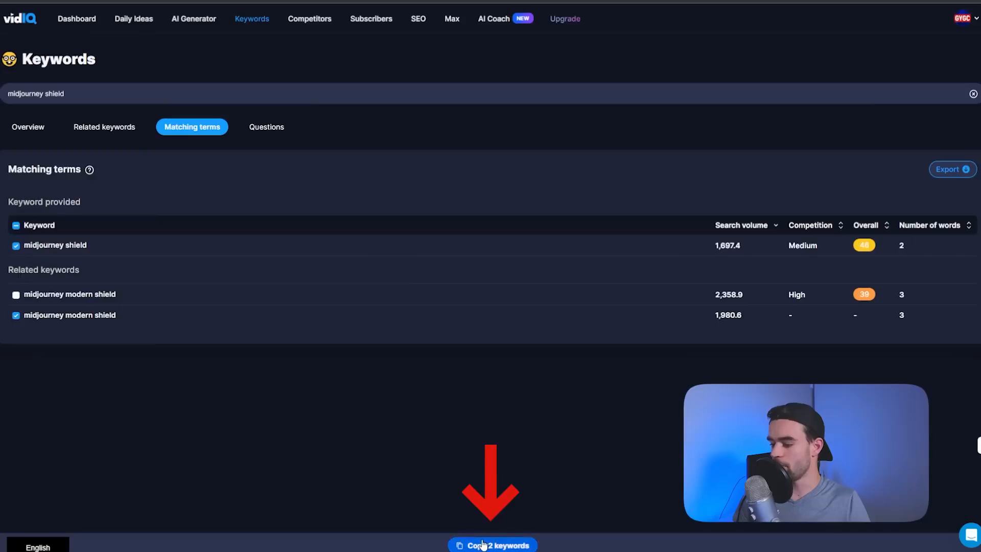
{"action": "left_click", "coordinate": [483, 545]}
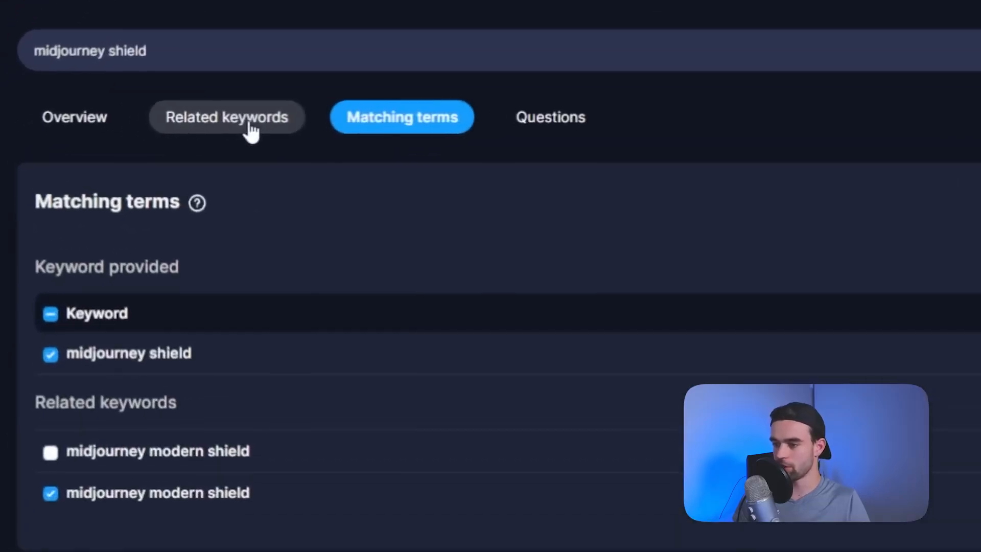
- Compare the related and matching keyword lists for "midjourney shield" and copy the related keyword "midjourney ai tutorial"
{"action": "left_click", "coordinate": [250, 130]}
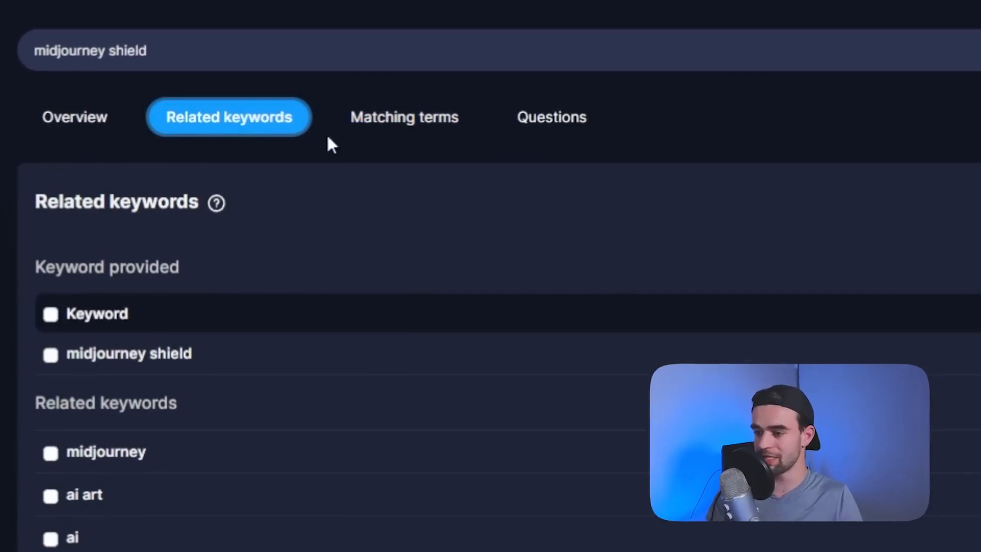
{"action": "left_click", "coordinate": [419, 125]}
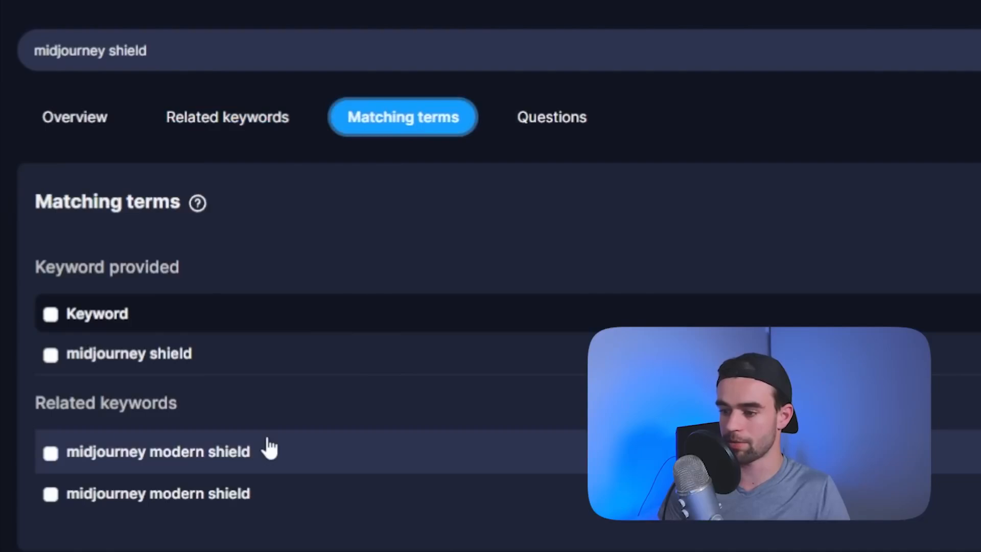
{"action": "triple_click", "coordinate": [188, 52]}
{"action": "left_click", "coordinate": [301, 2]}
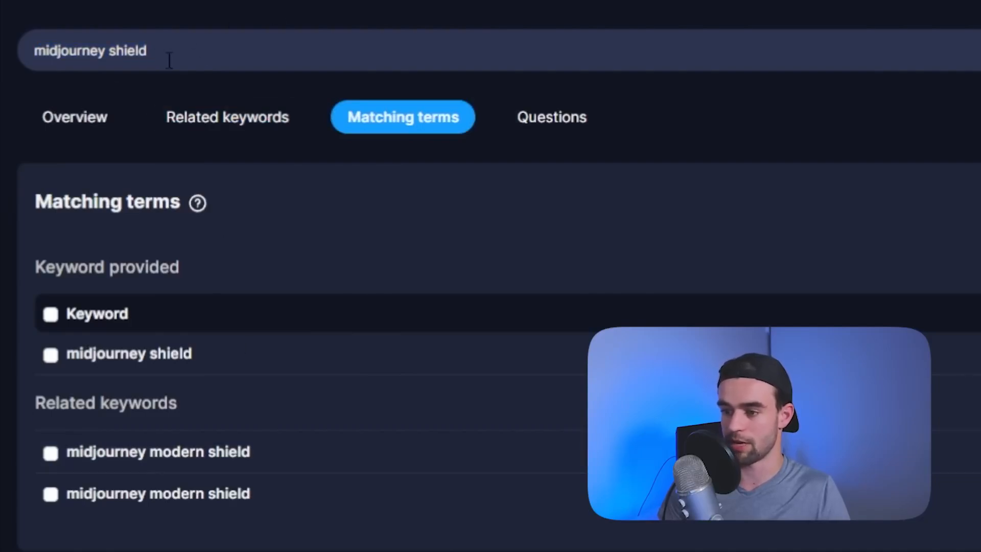
{"action": "left_click", "coordinate": [263, 122]}
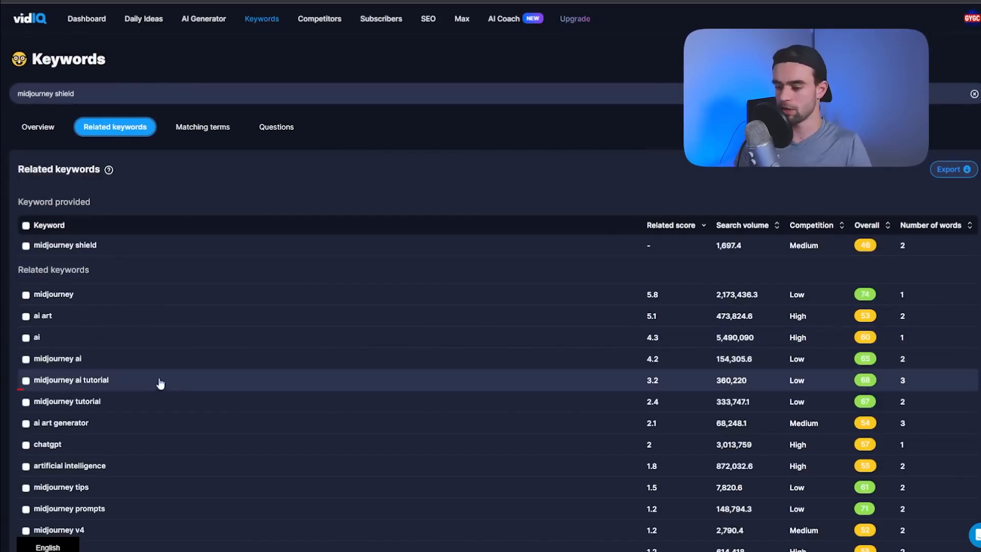
{"action": "left_click", "coordinate": [26, 381]}
{"action": "left_click", "coordinate": [512, 546]}
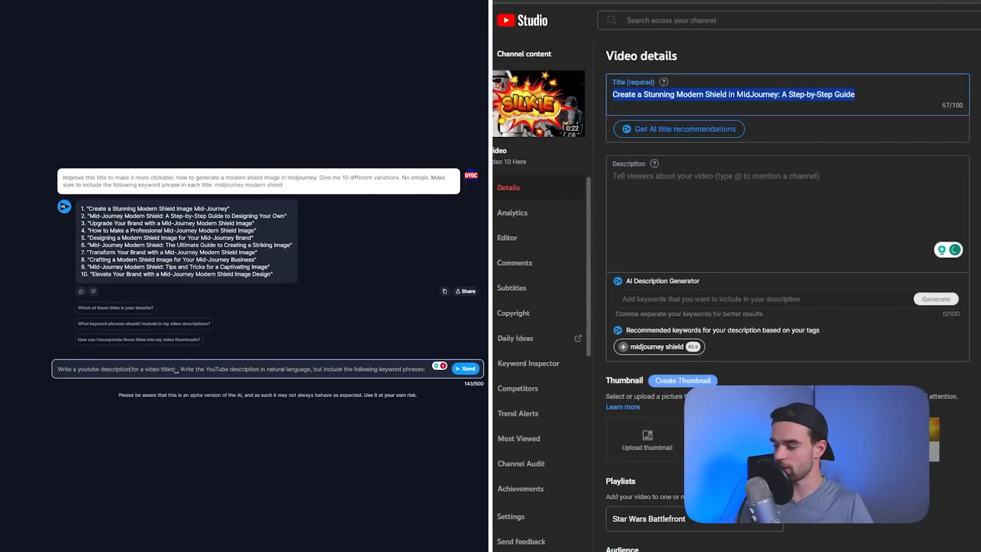
- Complete and send the AI Coach description prompt with the video's title and the phrases midjourney ai tutorial, midjourney shield, midjourney modern shield
{"action": "right_click", "coordinate": [176, 371]}
{"action": "left_click", "coordinate": [192, 353]}
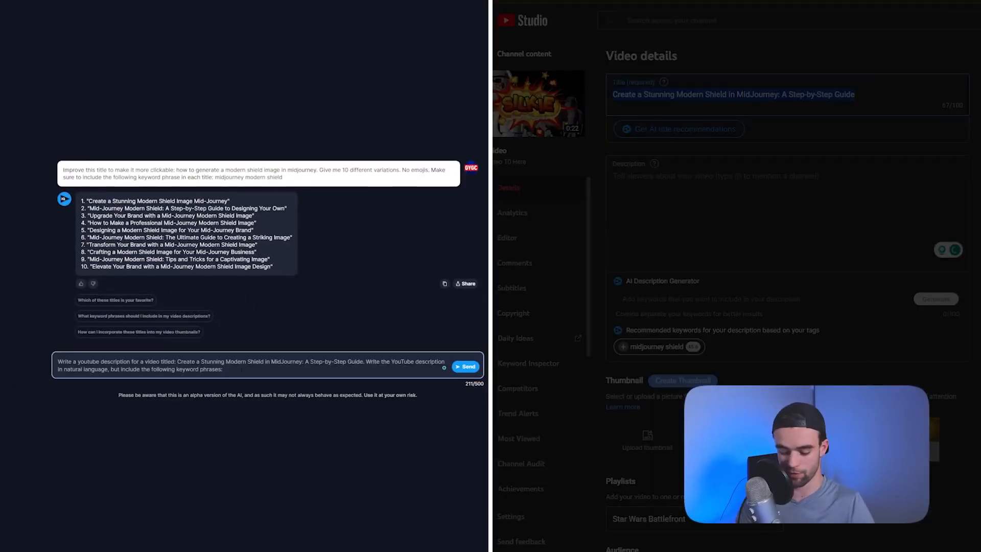
{"action": "key", "text": "super+v"}
{"action": "left_click", "coordinate": [212, 255]}
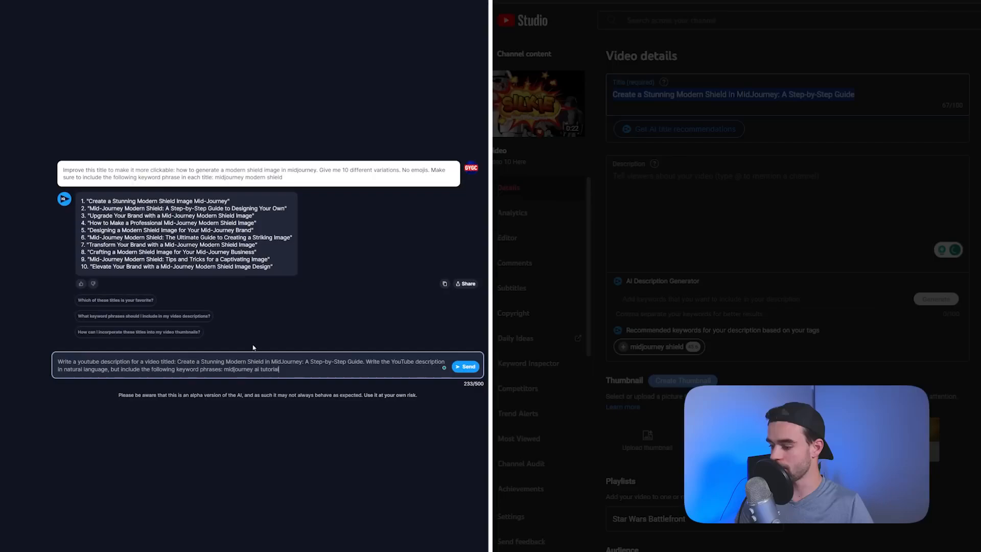
{"action": "key", "text": "super+v"}
{"action": "left_click", "coordinate": [332, 255]}
{"action": "key", "text": "Return"}
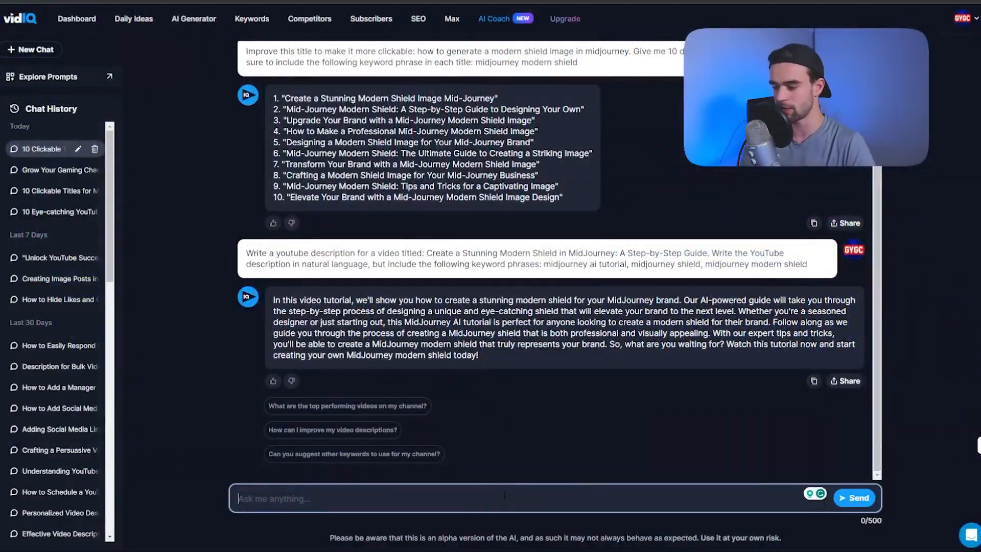
- Ask the AI Coach to rewrite the description but remove all references to growing a brand
{"action": "type", "text": "rewrite "}
{"action": "type", "text": "the desicption but remove all references to growing a brand"}
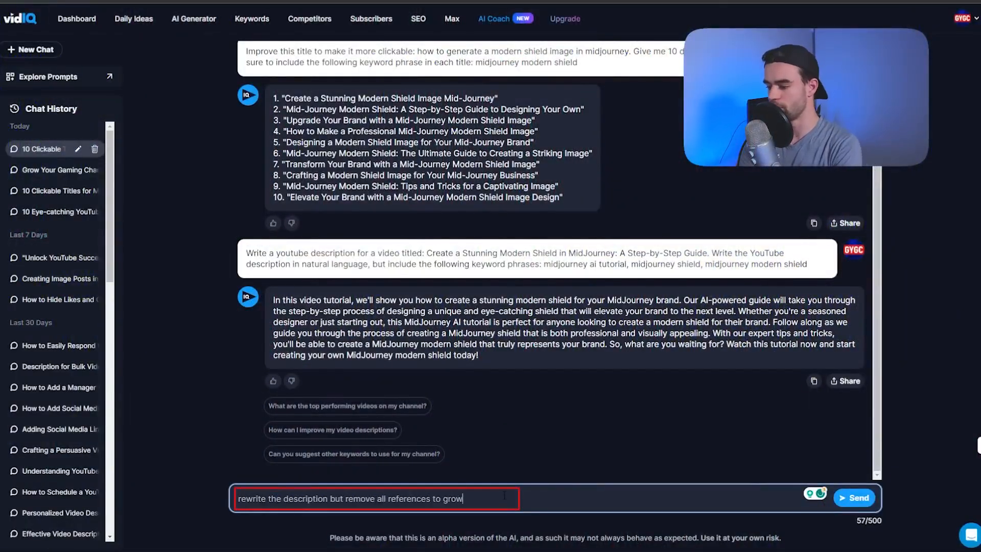
{"action": "key", "text": "Return"}
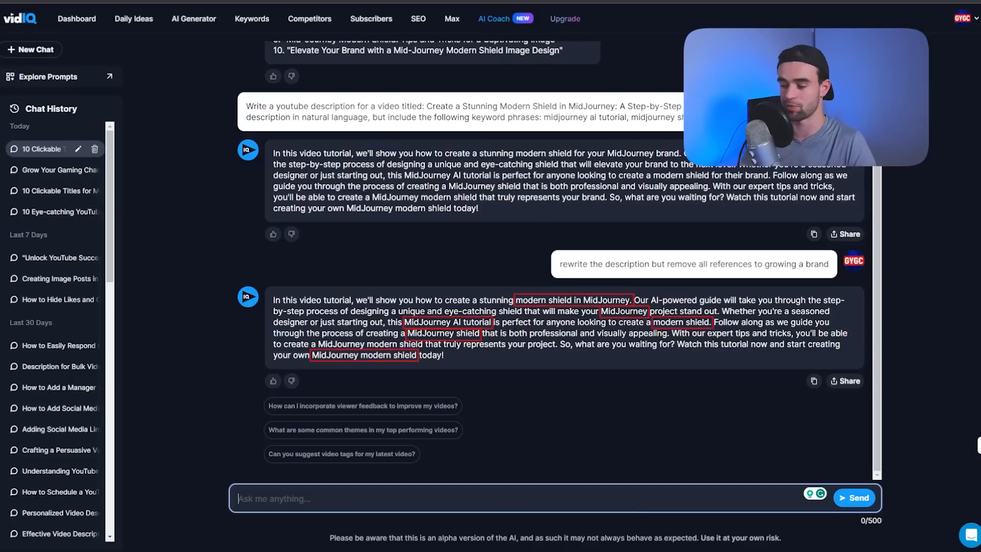
- Copy the AI Coach's rewritten description into the video's description in YouTube Studio
{"action": "left_click_drag", "start_coordinate": [444, 356], "coordinate": [285, 302]}
{"action": "key", "text": "ctrl+c"}
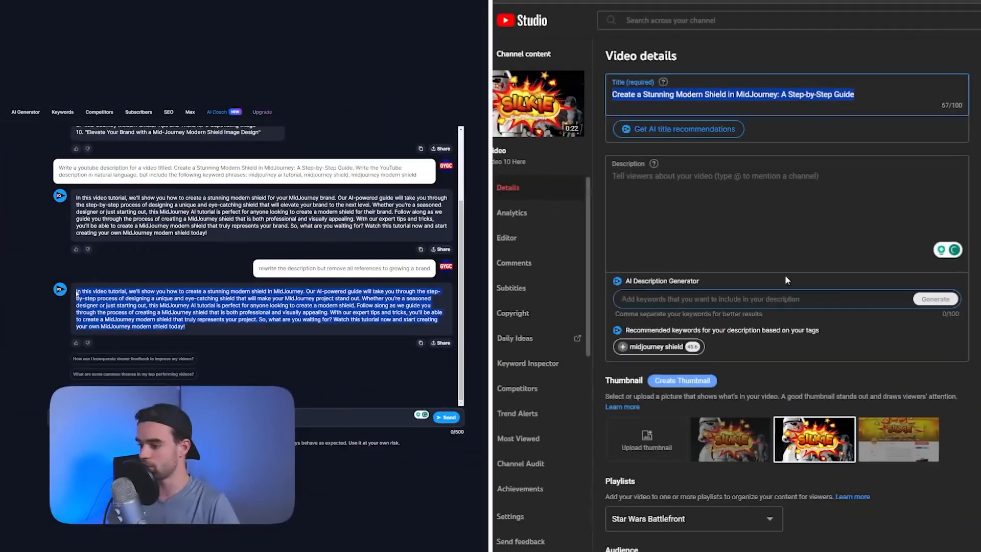
{"action": "left_click", "coordinate": [728, 181]}
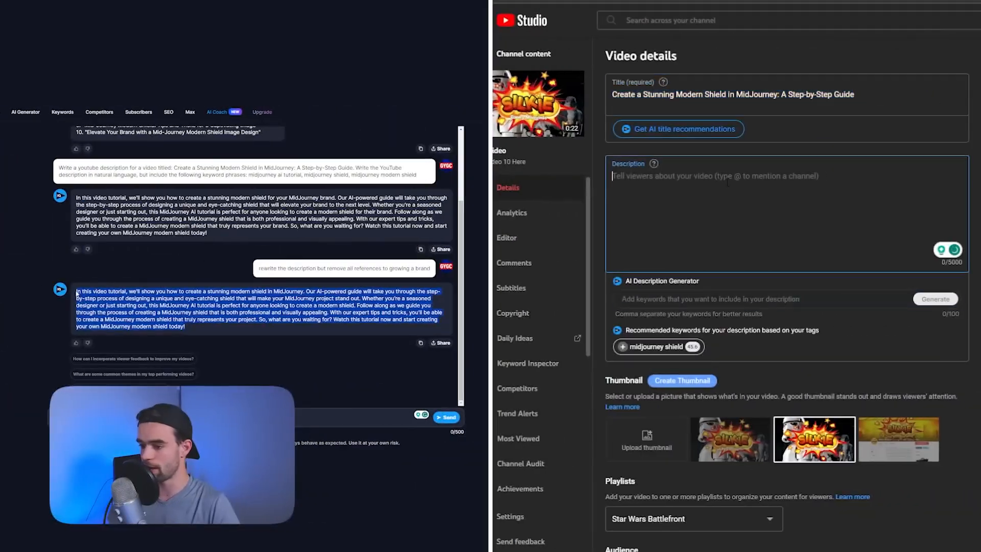
{"action": "key", "text": "ctrl+v"}
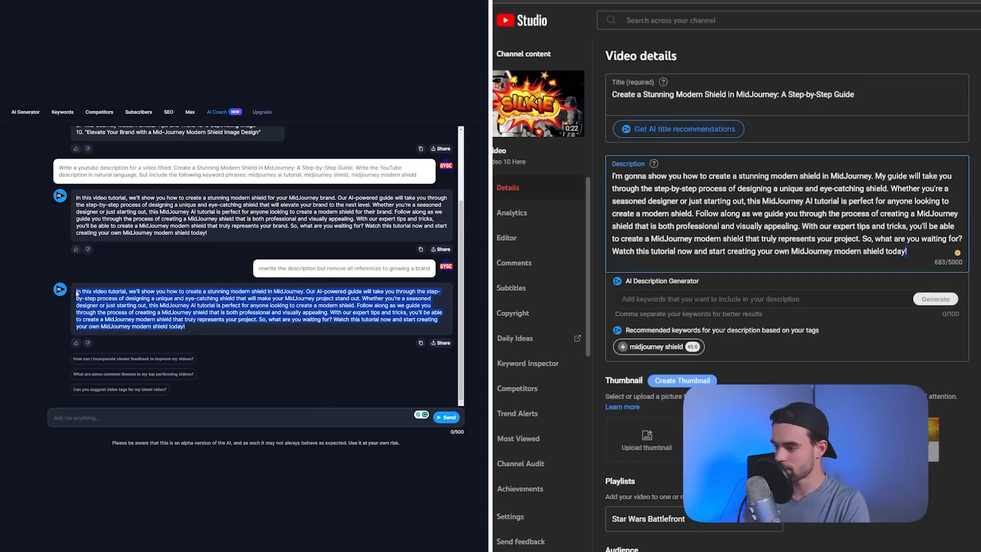
- Remove the description's closing call to action so it ends with "represents your personality", and replace "designer" with "prompt engineer"
{"action": "left_click_drag", "start_coordinate": [907, 251], "coordinate": [839, 238]}
{"action": "key", "text": "BackSpace"}
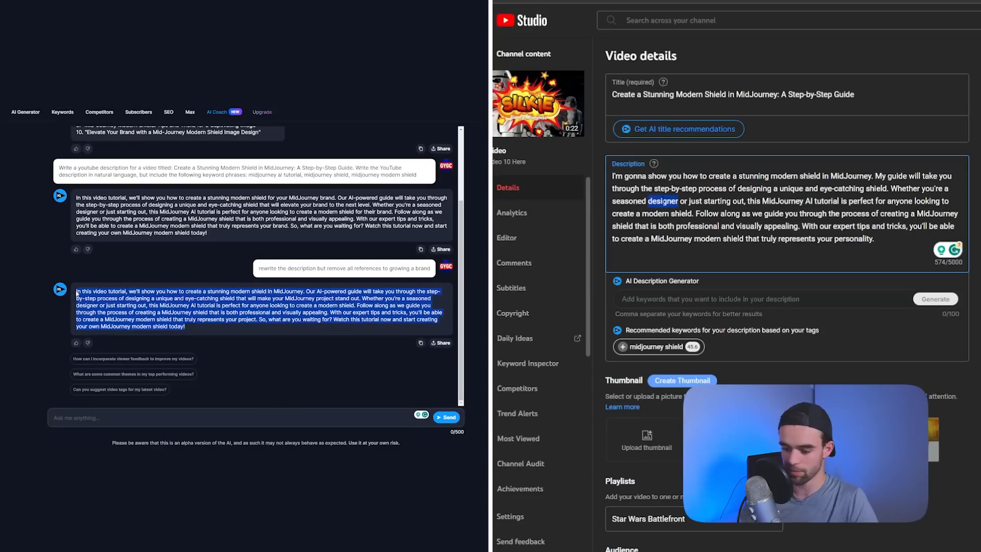
{"action": "type", "text": "prompt engineer"}
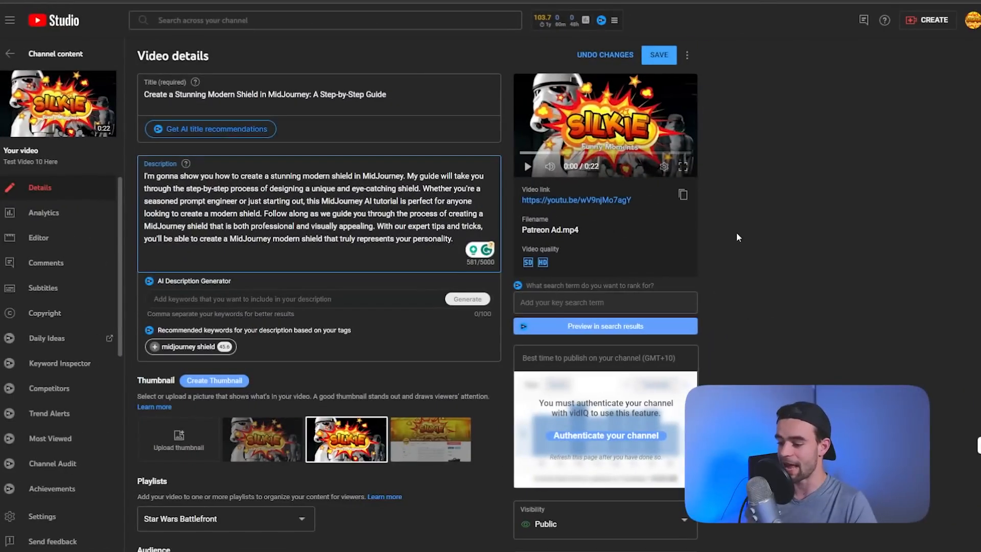
- In vidIQ's related keywords for midjourney shield, select midjourney ai, midjourney tutorial, midjourney prompts, midjourney logo design and midjourney prompts tutorial
{"action": "scroll", "coordinate": [737, 232], "scroll_direction": "down", "scroll_amount": 13}
{"action": "scroll", "coordinate": [737, 233], "scroll_direction": "down", "scroll_amount": 1}
{"action": "scroll", "coordinate": [737, 233], "scroll_direction": "up", "scroll_amount": 1}
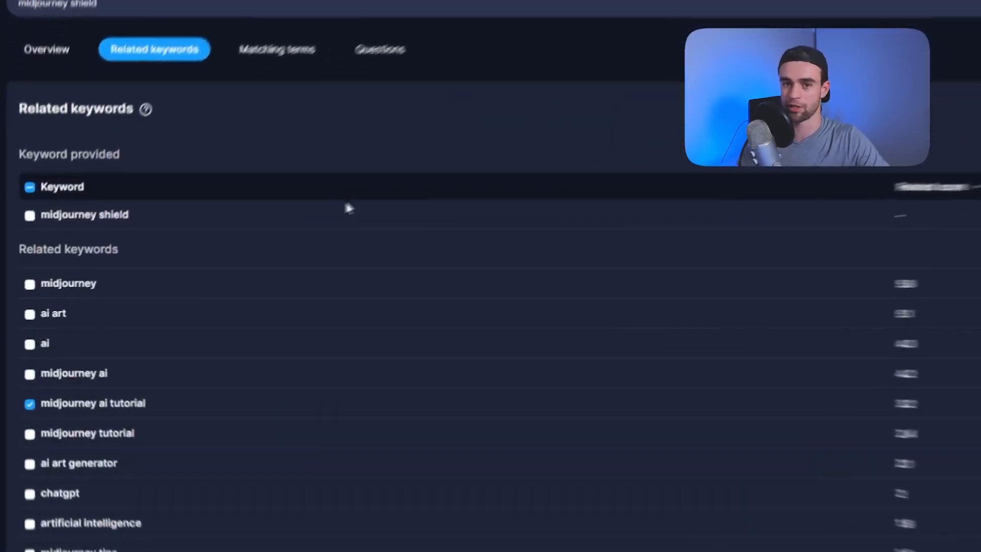
{"action": "scroll", "coordinate": [362, 303], "scroll_direction": "down", "scroll_amount": 8}
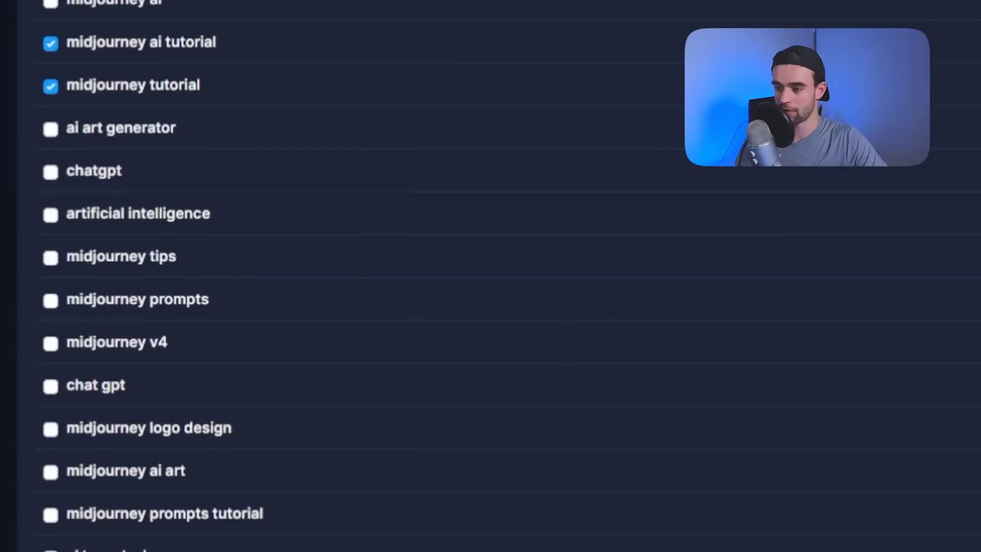
{"action": "left_click", "coordinate": [51, 300]}
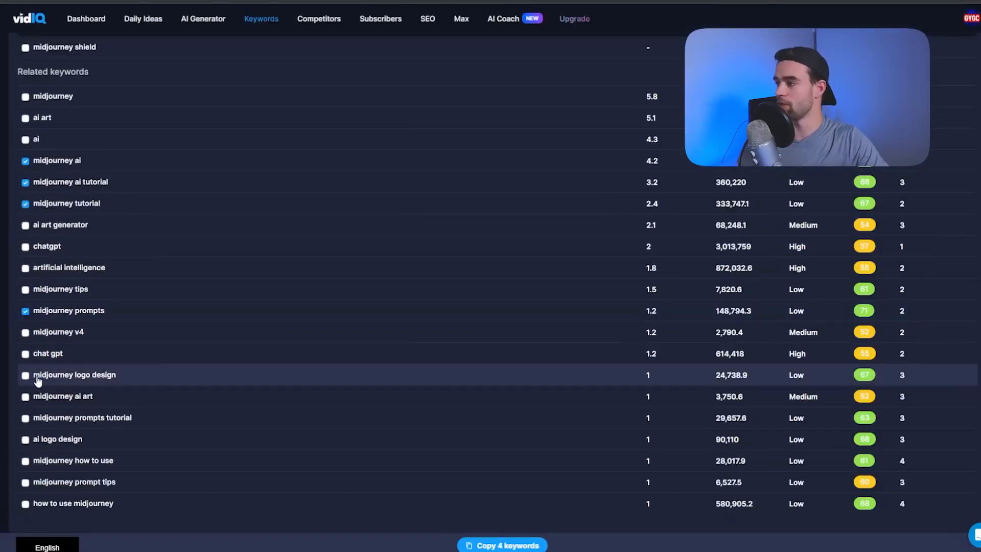
{"action": "left_click", "coordinate": [26, 376]}
{"action": "left_click", "coordinate": [25, 418]}
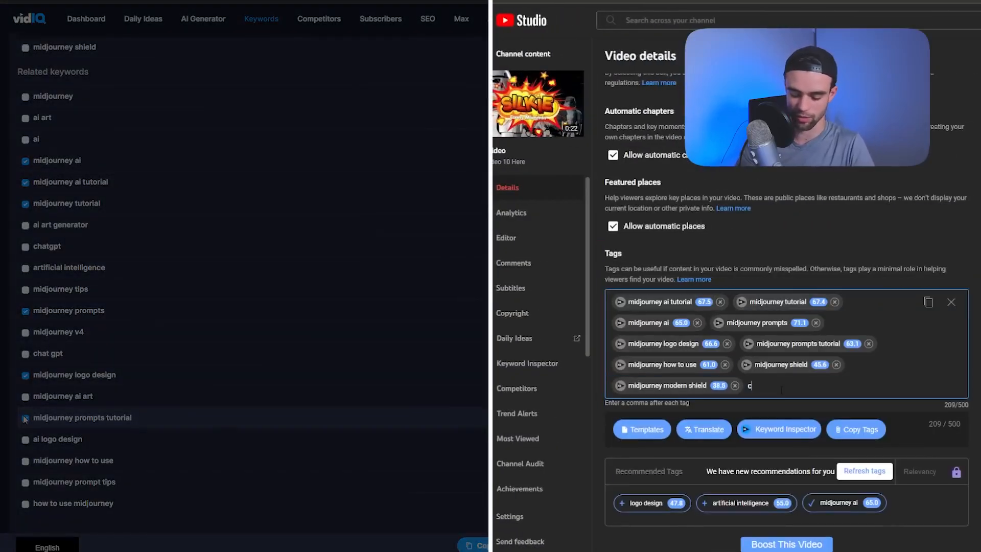
- Add the channel name as an extra tag for the video in YouTube Studio
{"action": "type", "text": "el nam"}
{"action": "key", "text": "Return"}
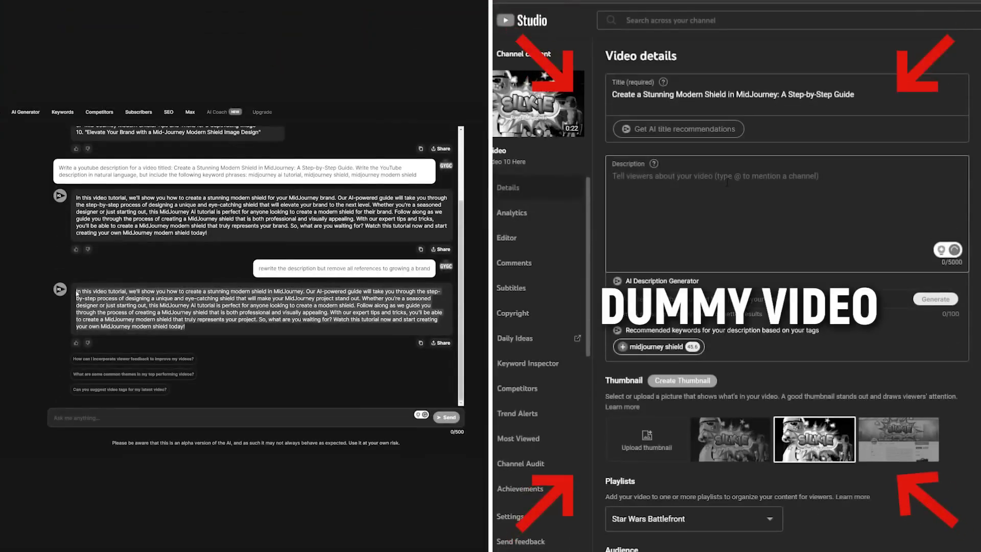
{"action": "type", "text": "In this video tutorial, we'll show you how to create a stunning modern shield in MidJourney. Our AI-powered guide will take you through the step-by-step process of designing a unique and eye-catching shield that will make your MidJourney project stand out. Whether you're a seasoned designer or just starting out, this MidJourney AI tutorial is perfect for anyone looking to create a modern shield. Follow along as we guide you through the process of creating a MidJourney shield that is both professional and visually appealing. With our expert tips and tricks, you'll be able to create a MidJourney modern shield that truly represents your project. So, what are you waiting for? Watch this tutorial now and start creating your own MidJourney modern shield today!"}
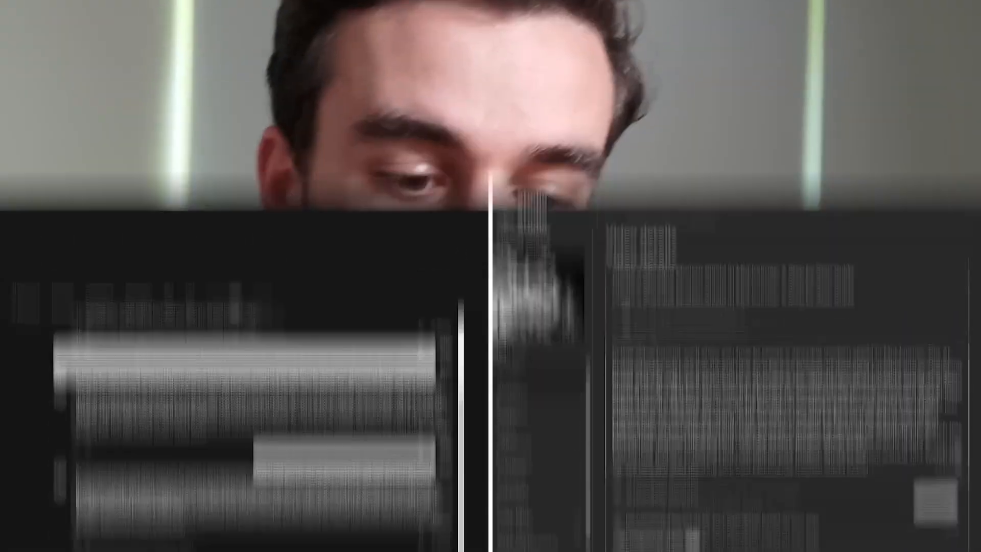
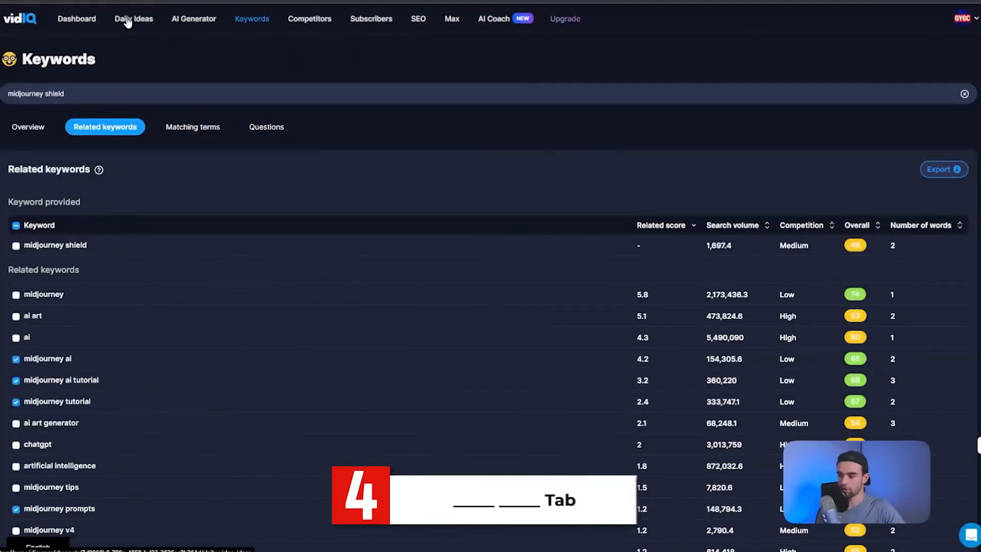
- Open vidIQ's Daily Ideas and view the top-ranked videos for the personalized idea "Two Strategies That Helped Me Grow from 0 to 1000 Subscribers"
{"action": "left_click", "coordinate": [128, 19]}
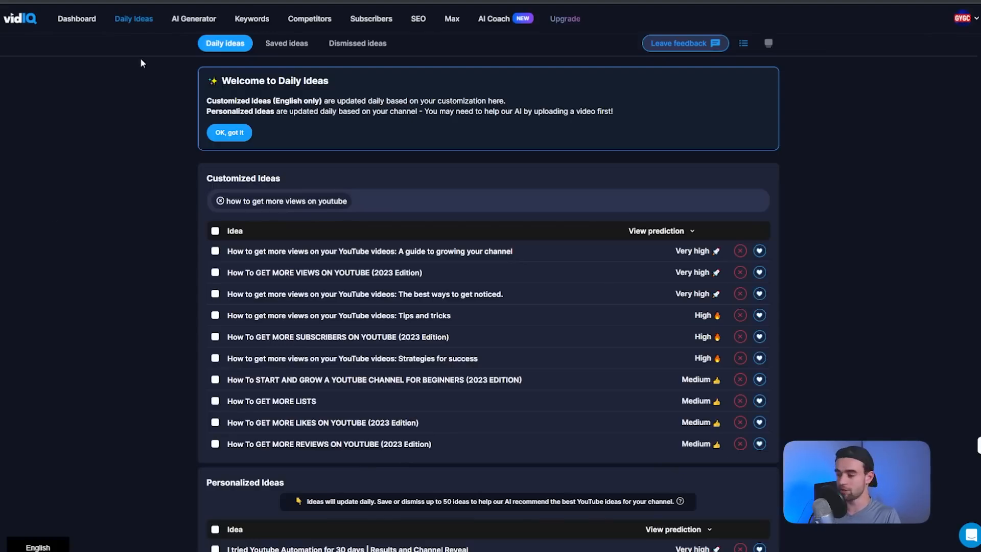
{"action": "scroll", "coordinate": [874, 170], "scroll_direction": "down", "scroll_amount": 1}
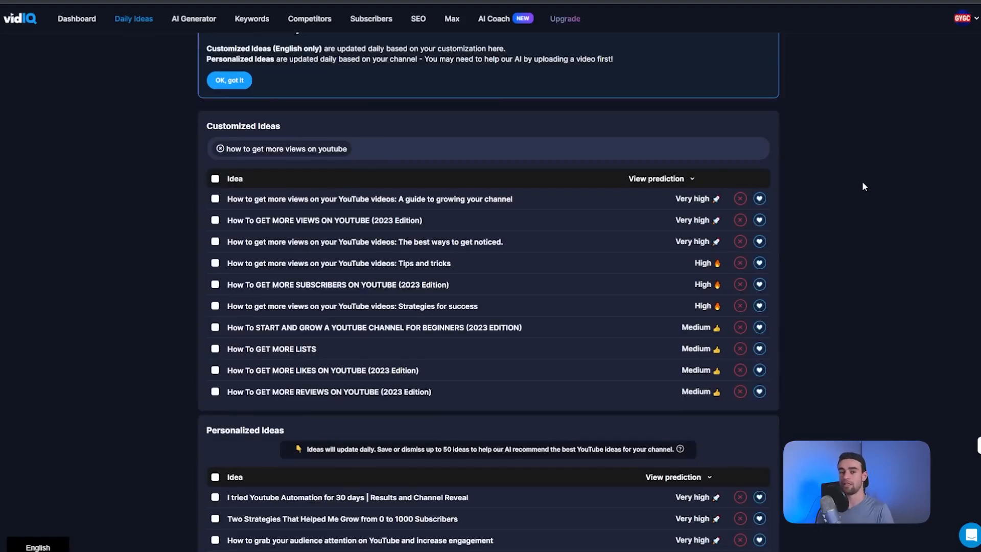
{"action": "scroll", "coordinate": [861, 184], "scroll_direction": "down", "scroll_amount": 7}
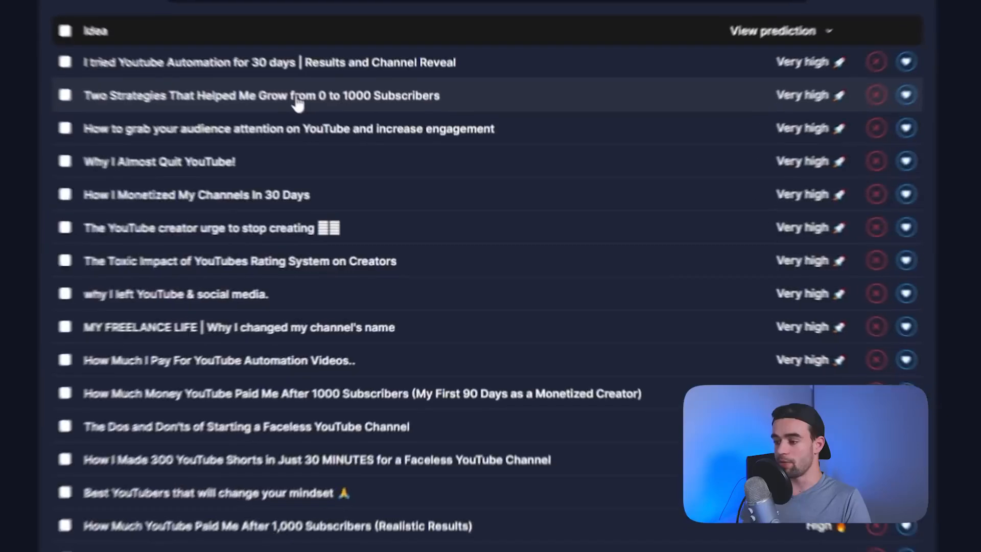
{"action": "left_click", "coordinate": [364, 155]}
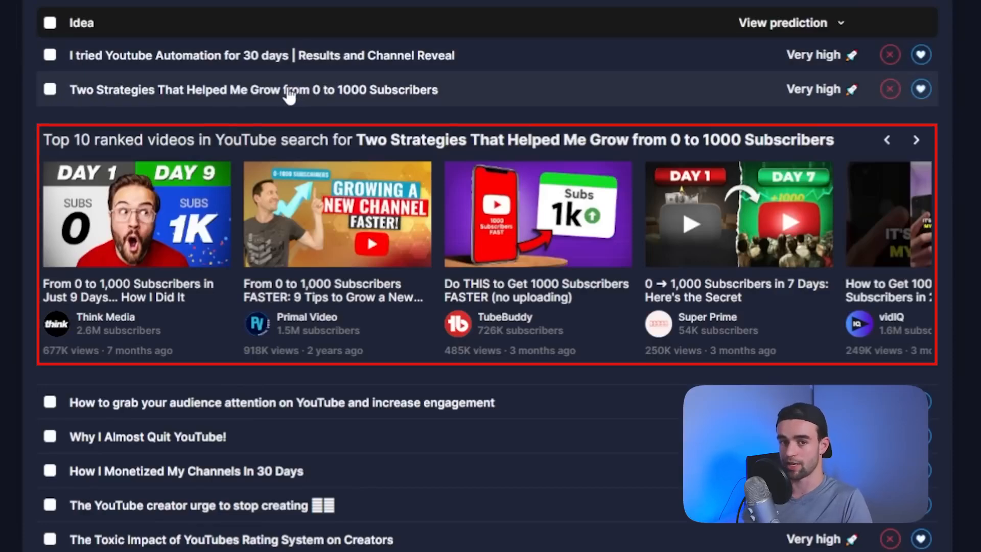
{"action": "left_click", "coordinate": [289, 92]}
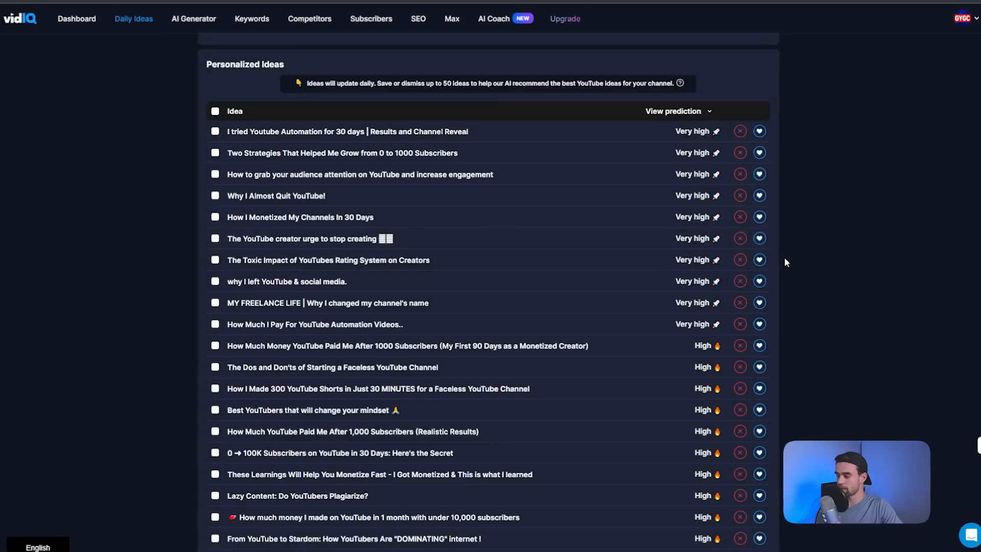
- Save the personalized idea "Two Strategies That Helped Me Grow from 0 to 1000 Subscribers" and review the saved ideas
{"action": "left_click", "coordinate": [760, 153]}
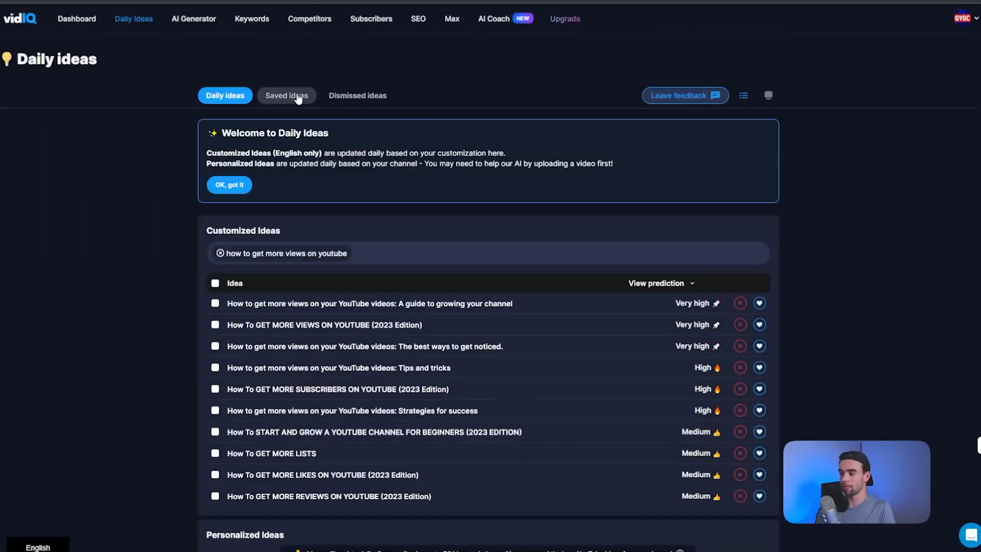
{"action": "left_click", "coordinate": [290, 96]}
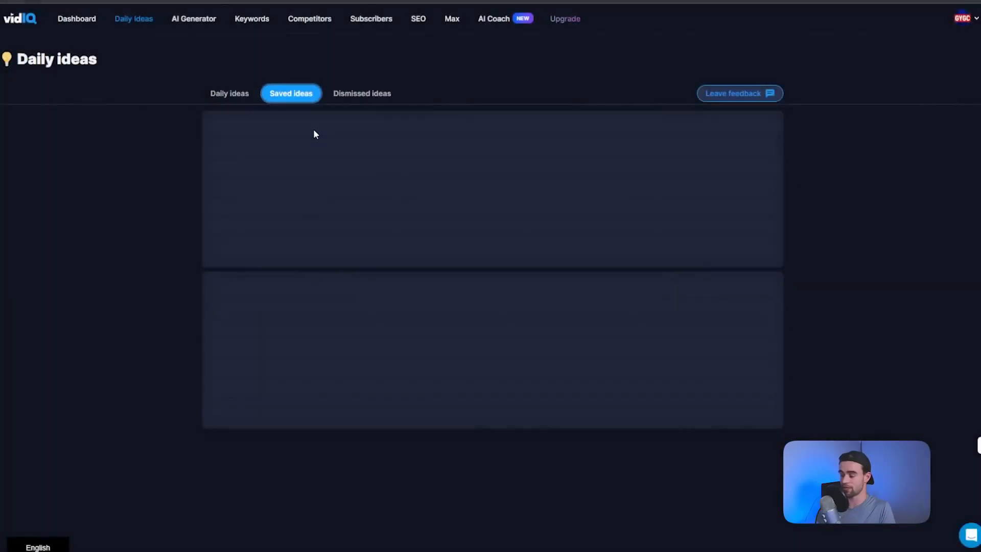
{"action": "scroll", "coordinate": [618, 228], "scroll_direction": "down", "scroll_amount": 1}
{"action": "scroll", "coordinate": [618, 228], "scroll_direction": "down", "scroll_amount": 15}
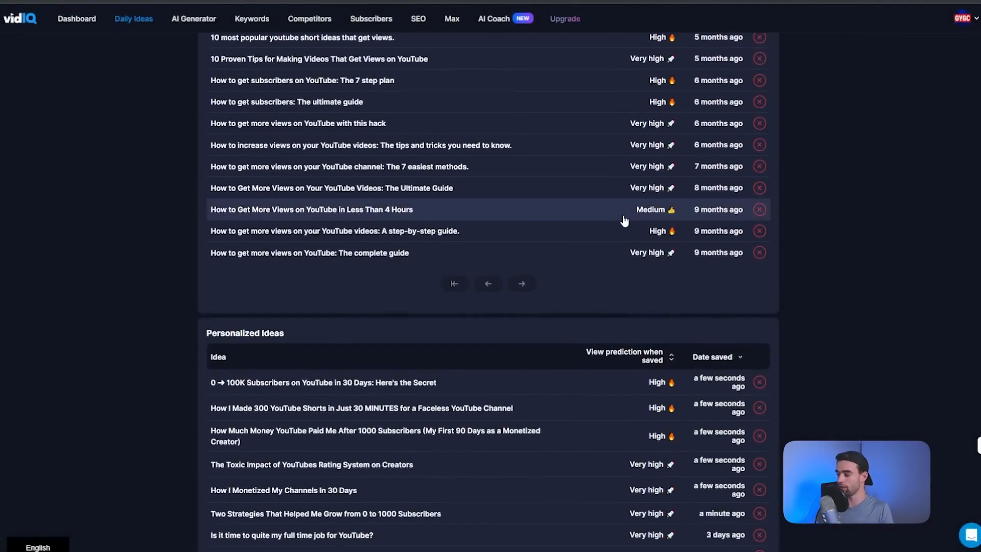
{"action": "scroll", "coordinate": [624, 220], "scroll_direction": "up", "scroll_amount": 8}
{"action": "scroll", "coordinate": [624, 219], "scroll_direction": "up", "scroll_amount": 7}
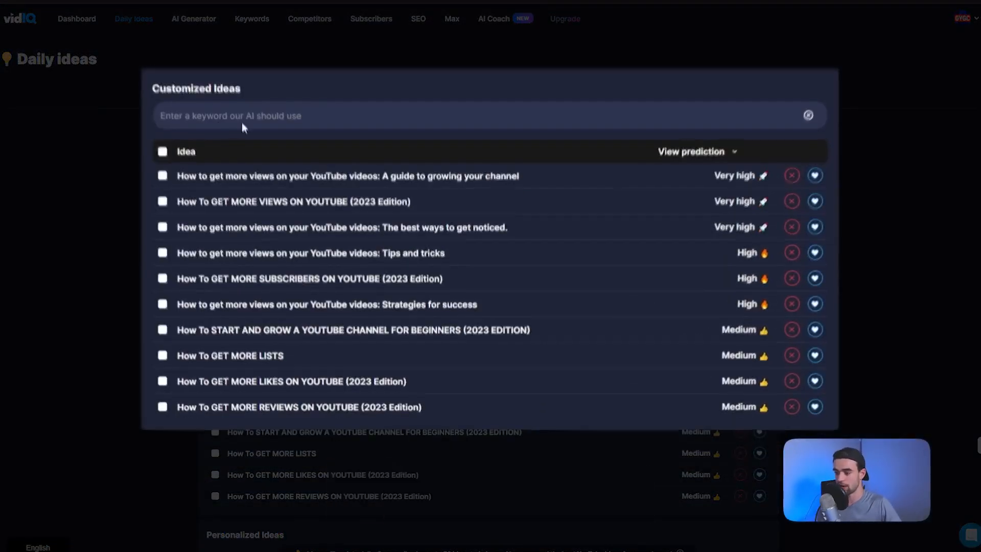
- Set the customized ideas keyword to "midjourney tutorial" and select the idea "How to use Midjourney to Create Seamless Pattern Design Videos"
{"action": "type", "text": "midjourney tutorial"}
{"action": "key", "text": "Return"}
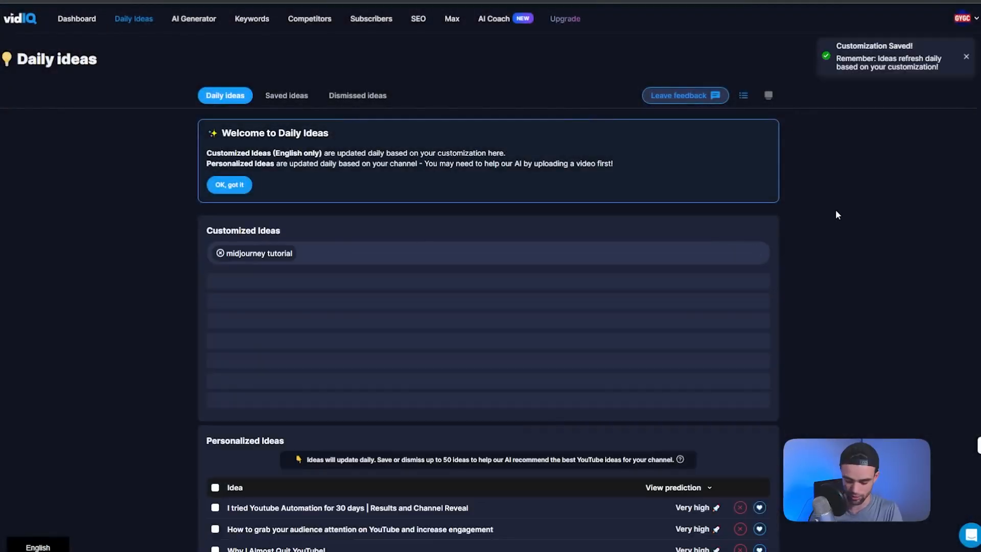
{"action": "scroll", "coordinate": [466, 226], "scroll_direction": "down", "scroll_amount": 2}
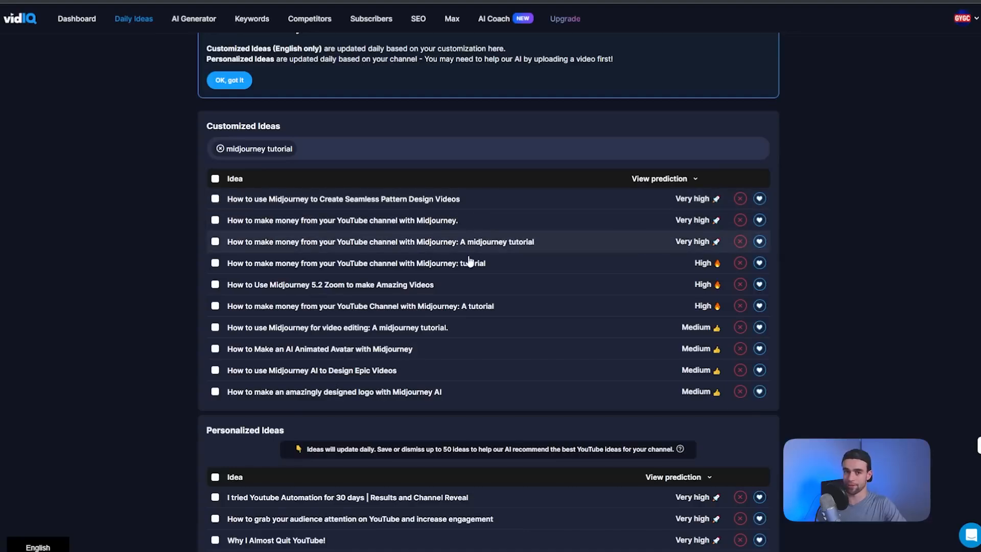
{"action": "left_click", "coordinate": [282, 205]}
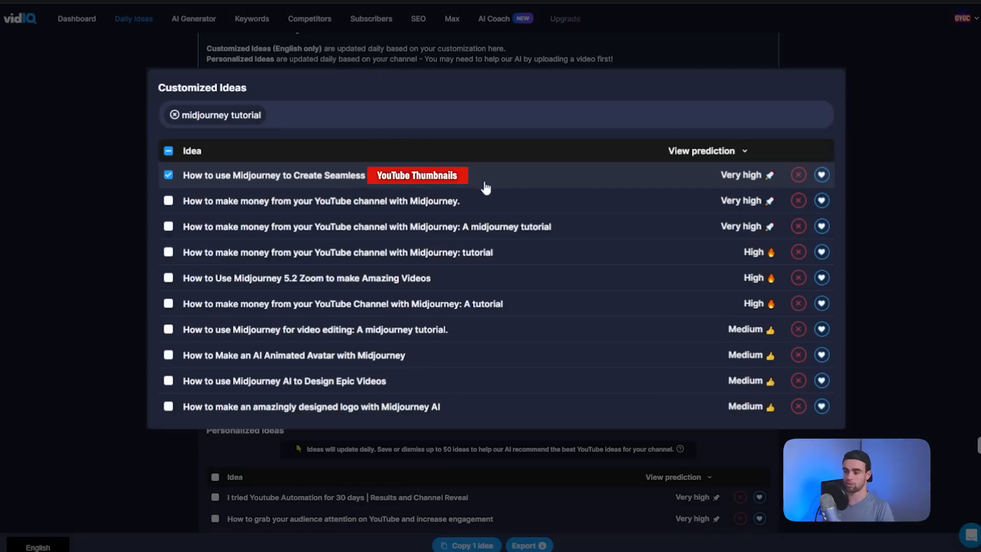
{"action": "scroll", "coordinate": [485, 188], "scroll_direction": "down", "scroll_amount": 6}
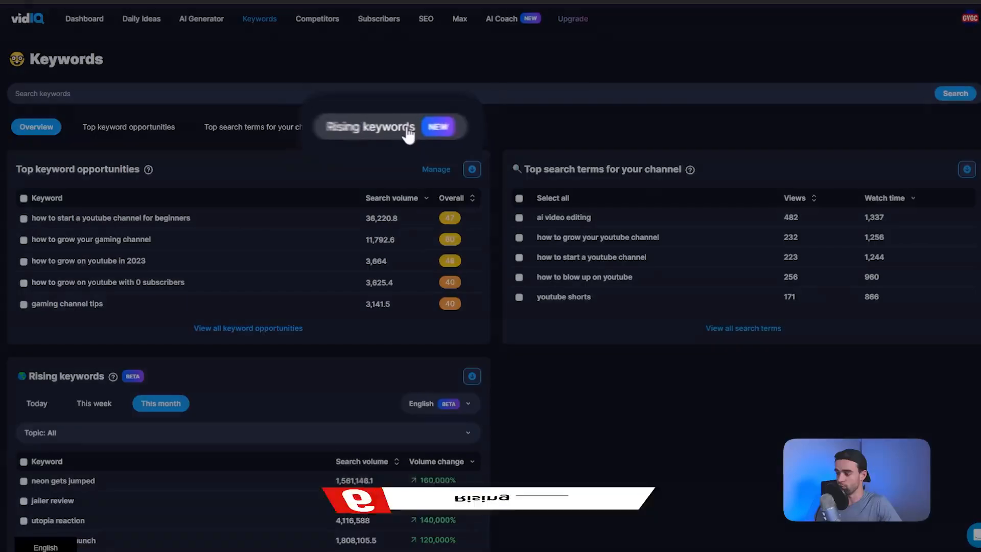
- Open vidIQ's rising keywords and switch to Google Trends to examine the daily search trends for the United States
{"action": "left_click", "coordinate": [398, 128]}
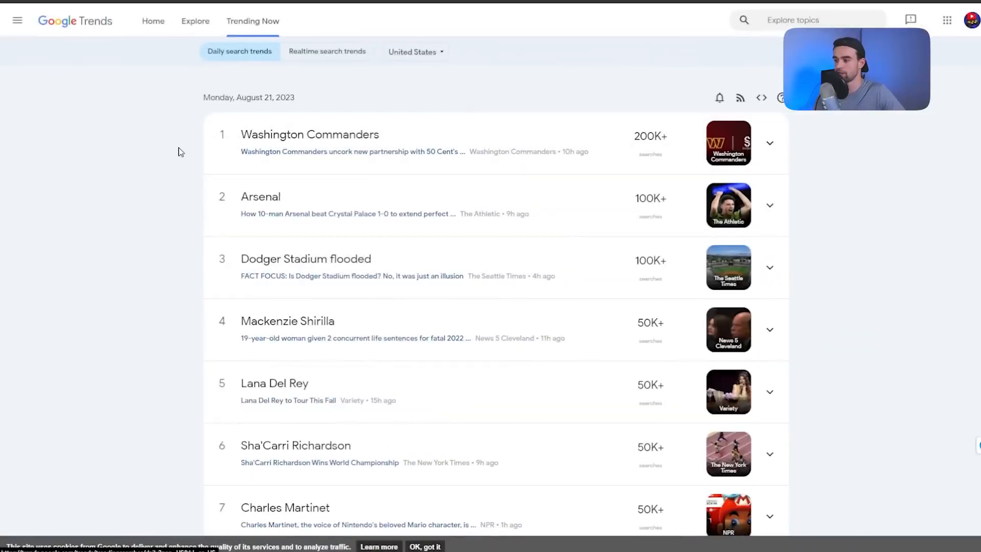
{"action": "scroll", "coordinate": [183, 152], "scroll_direction": "down", "scroll_amount": 6}
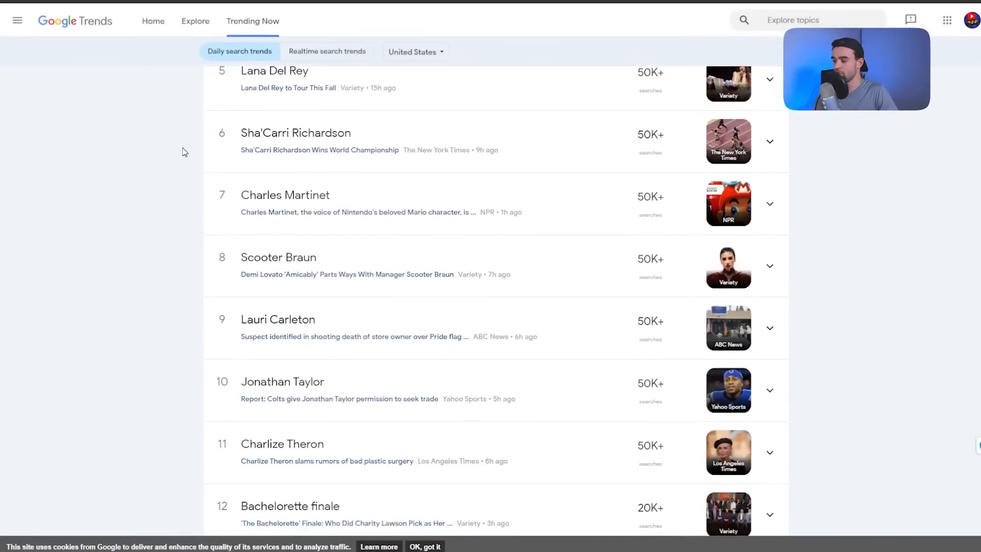
{"action": "scroll", "coordinate": [183, 151], "scroll_direction": "down", "scroll_amount": 3}
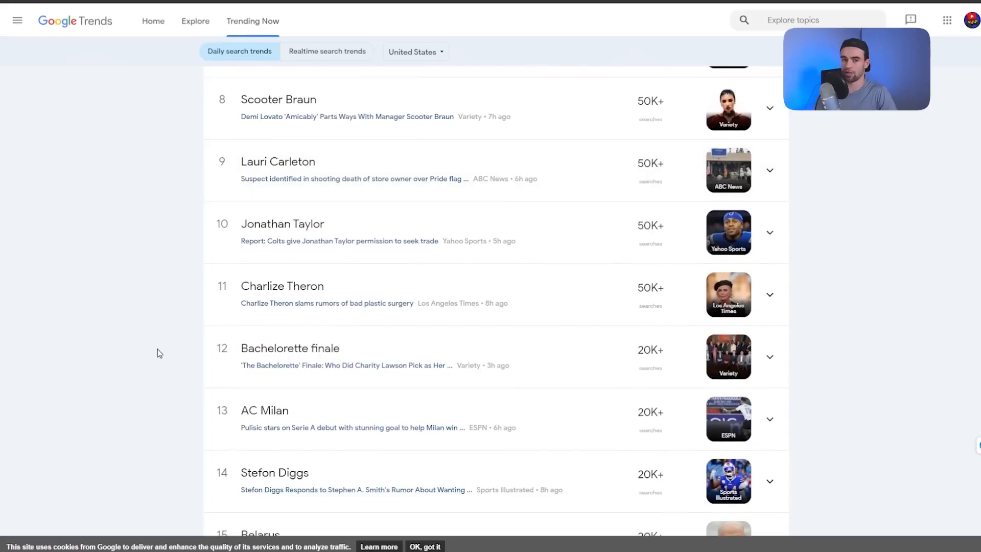
{"action": "scroll", "coordinate": [180, 271], "scroll_direction": "up", "scroll_amount": 9}
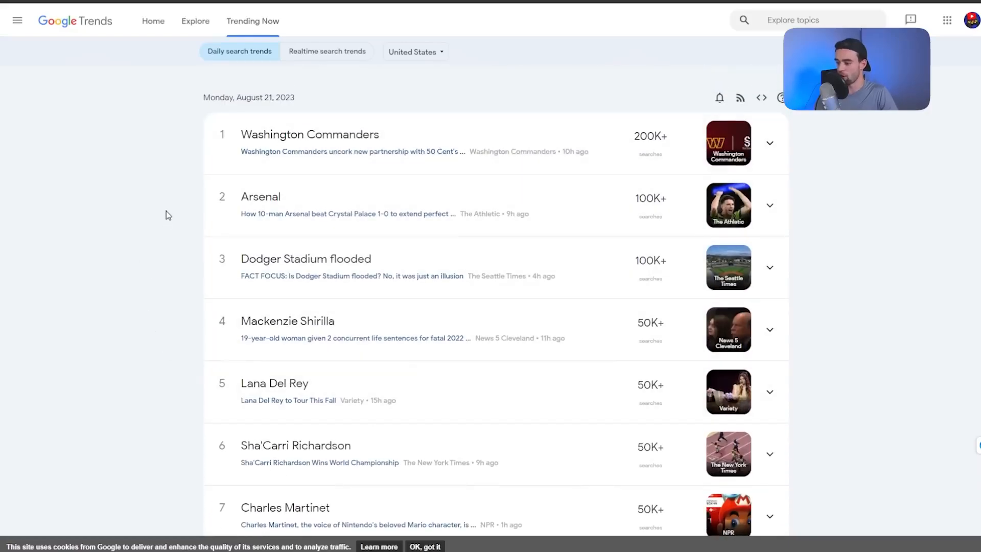
{"action": "scroll", "coordinate": [168, 216], "scroll_direction": "down", "scroll_amount": 5}
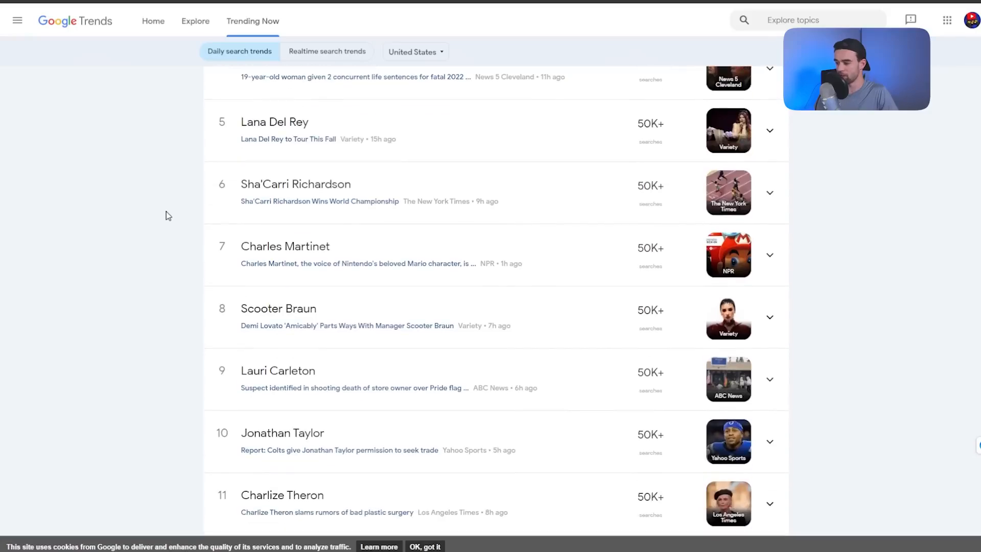
{"action": "scroll", "coordinate": [508, 106], "scroll_direction": "up", "scroll_amount": 5}
{"action": "scroll", "coordinate": [508, 105], "scroll_direction": "down", "scroll_amount": 11}
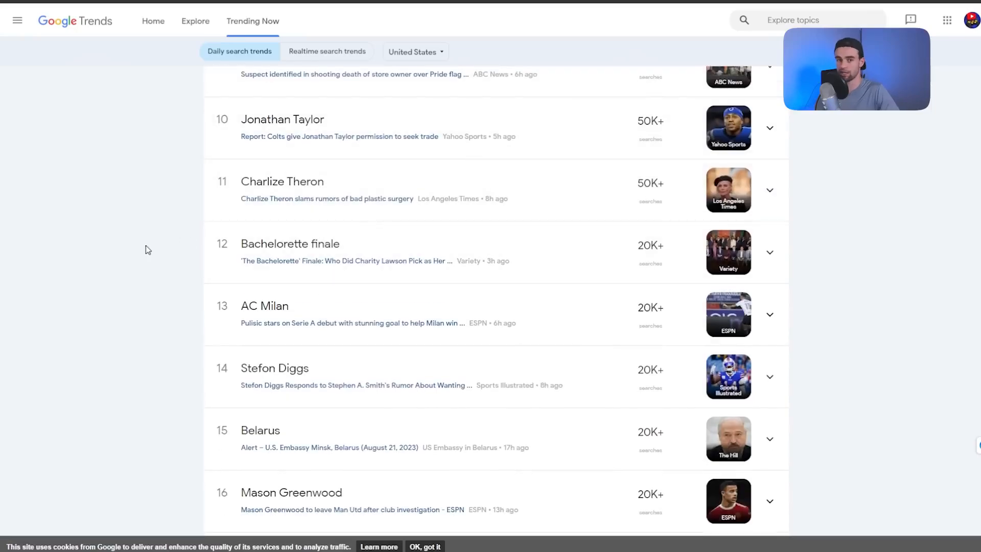
{"action": "scroll", "coordinate": [145, 245], "scroll_direction": "down", "scroll_amount": 3}
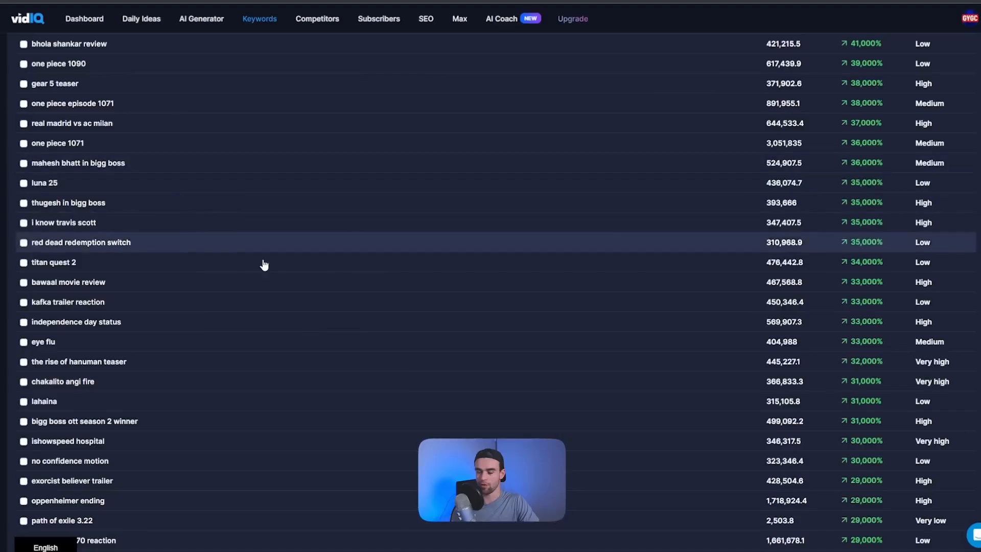
- Switch back to vidIQ and examine this month's global rising keywords across YouTube, comparing search volume, volume change and competition
{"action": "scroll", "coordinate": [264, 263], "scroll_direction": "up", "scroll_amount": 7}
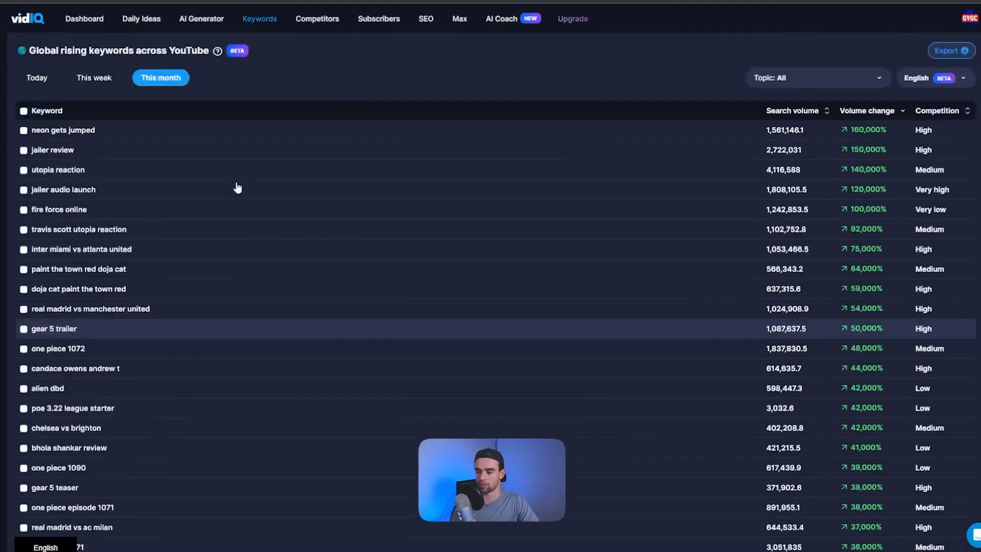
{"action": "scroll", "coordinate": [232, 215], "scroll_direction": "up", "scroll_amount": 2}
{"action": "scroll", "coordinate": [225, 347], "scroll_direction": "down", "scroll_amount": 4}
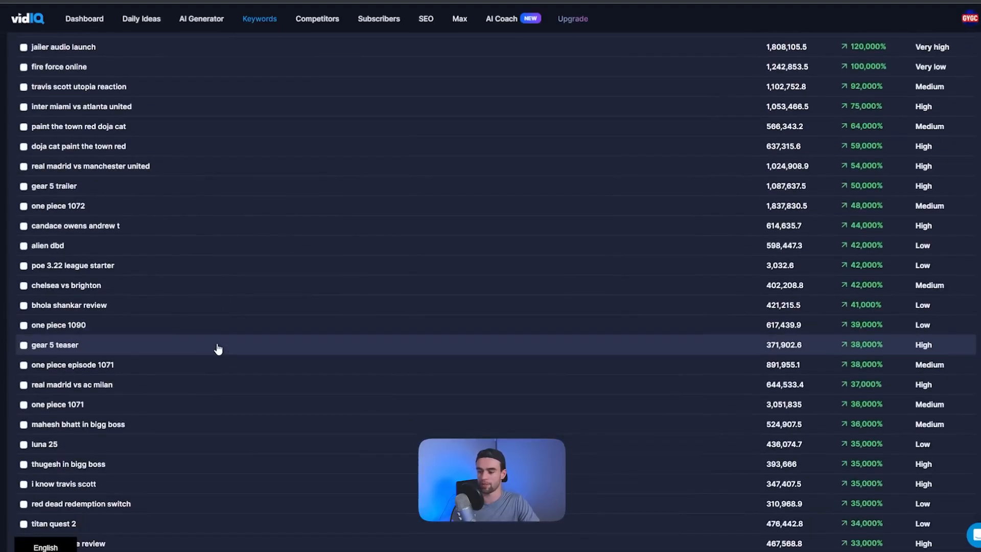